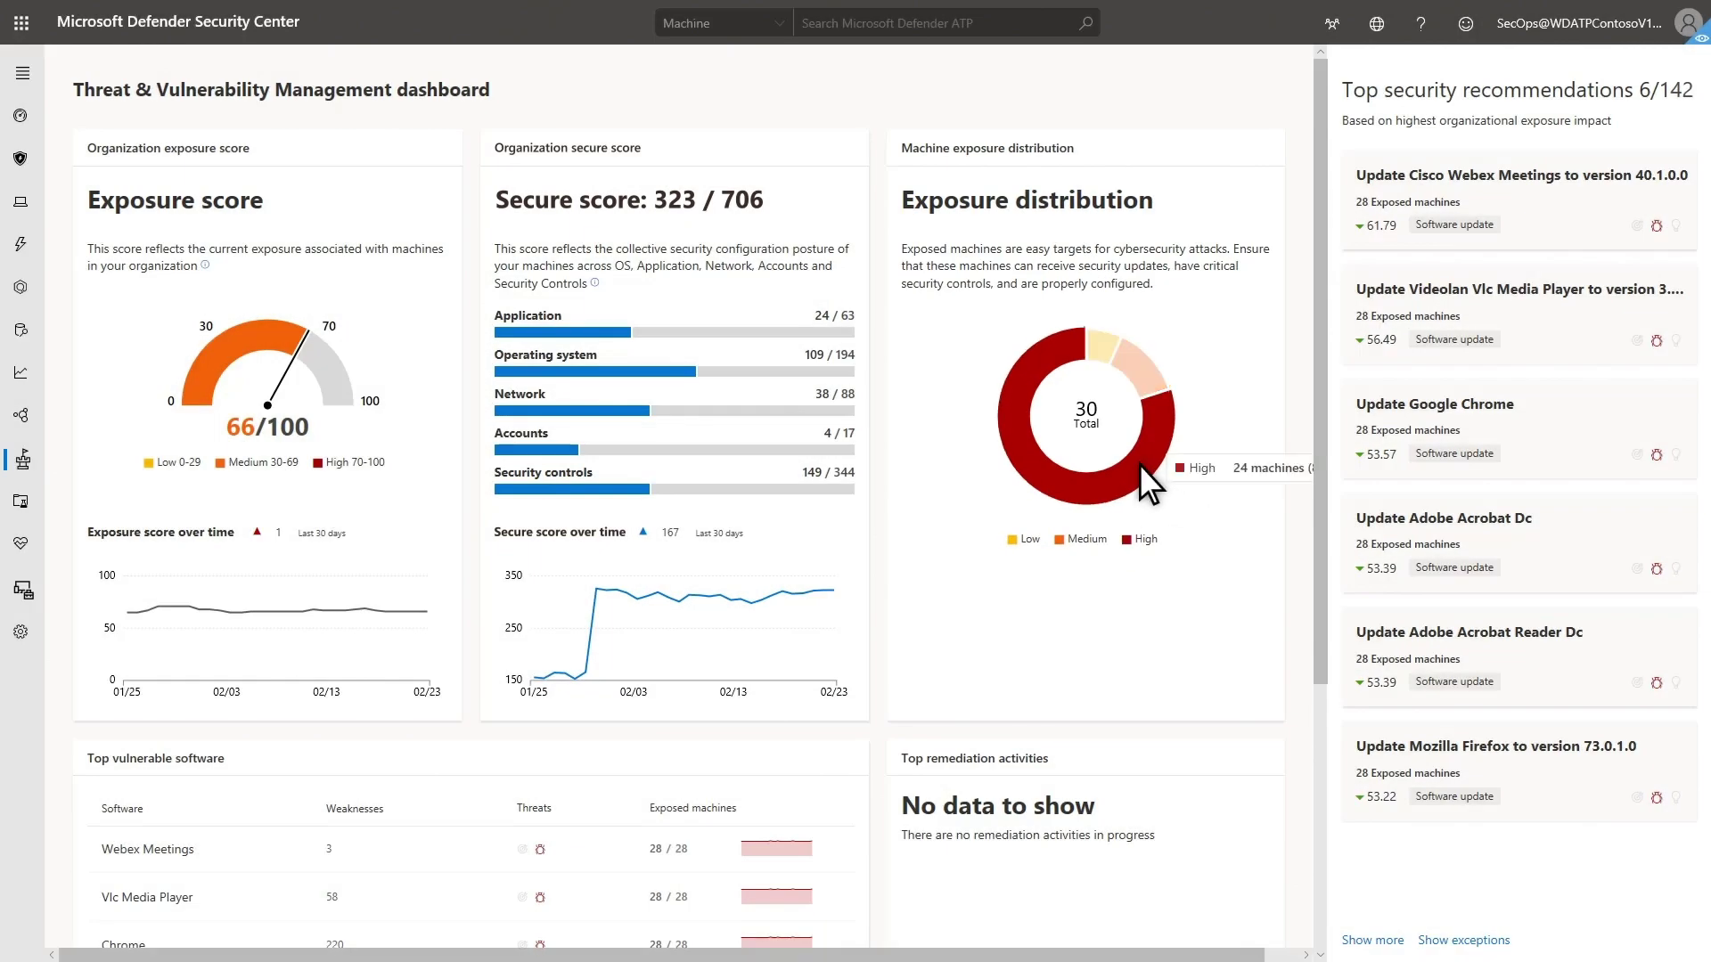
Step: Review high-exposure machines and security-control recommendations, then pick the Cisco Webex Meetings update recommendation
click(1141, 463)
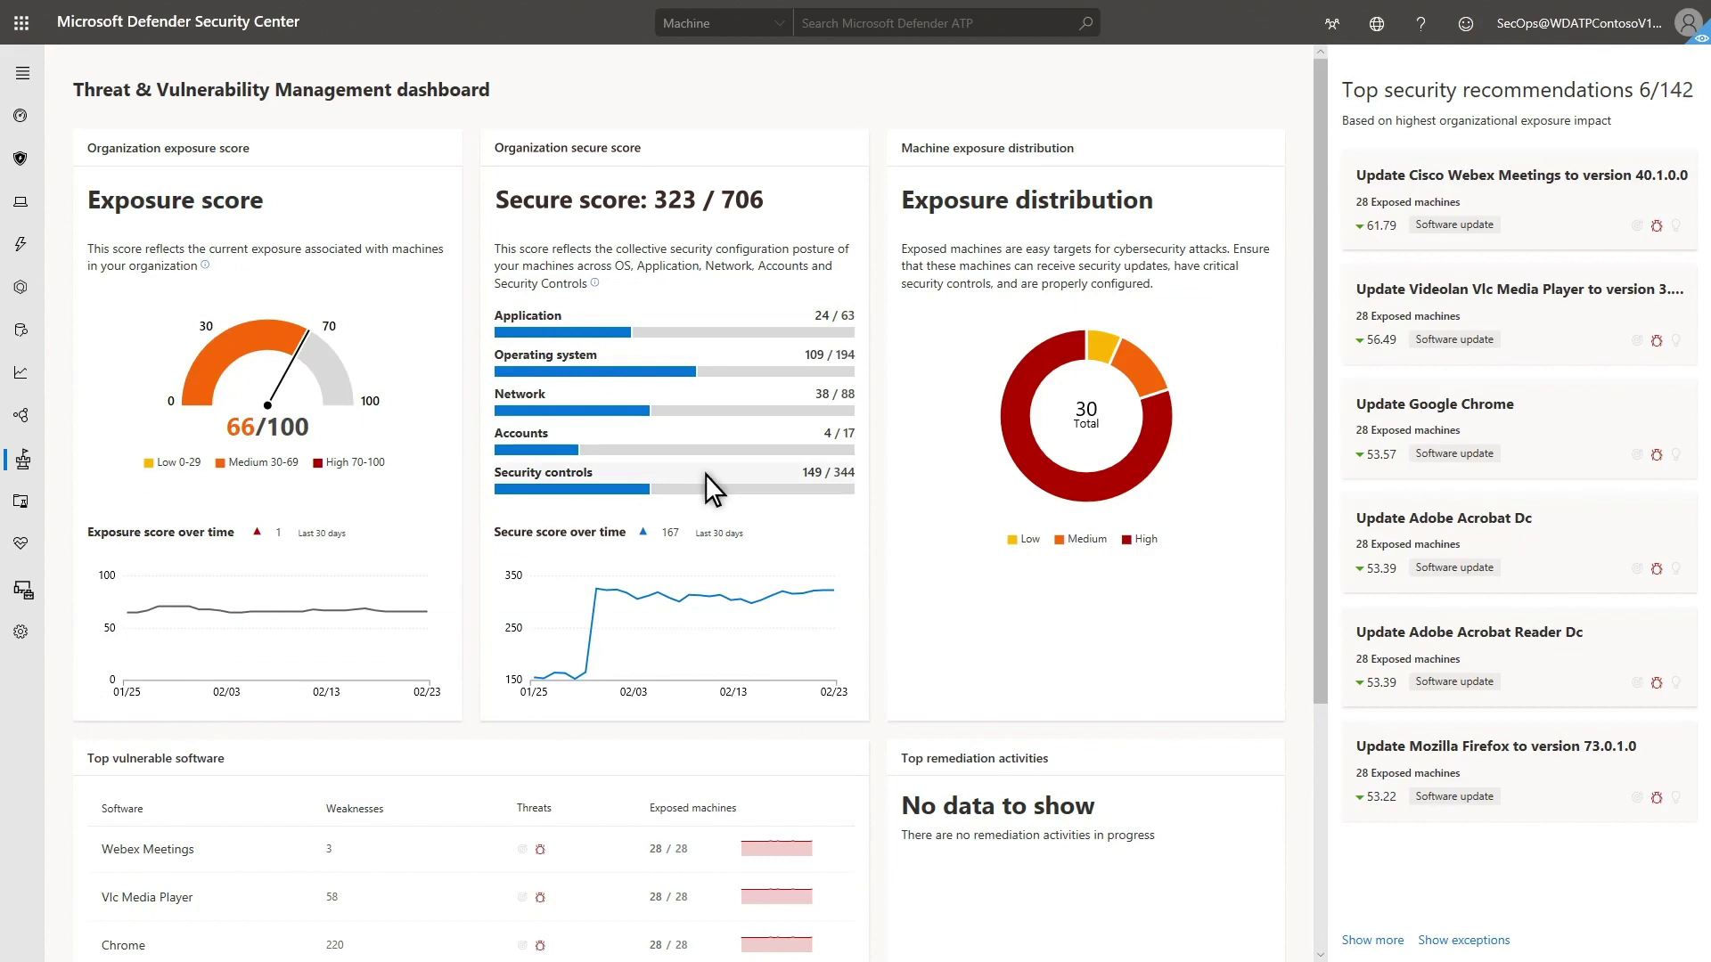
click(704, 475)
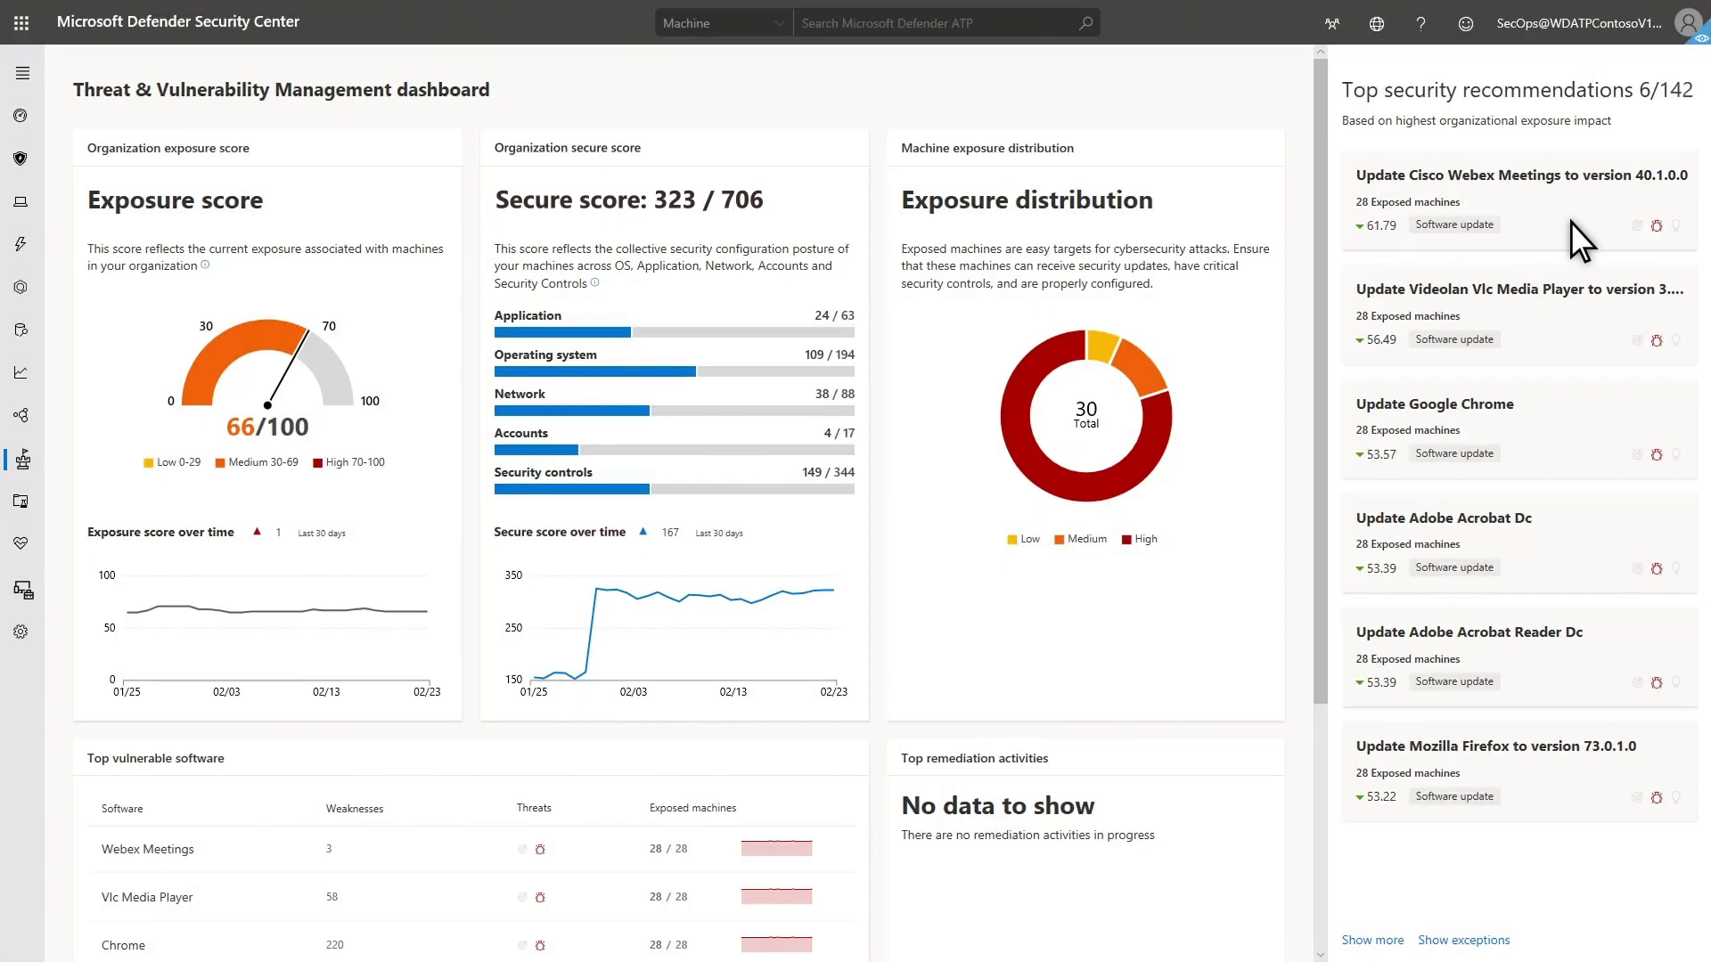
click(1571, 224)
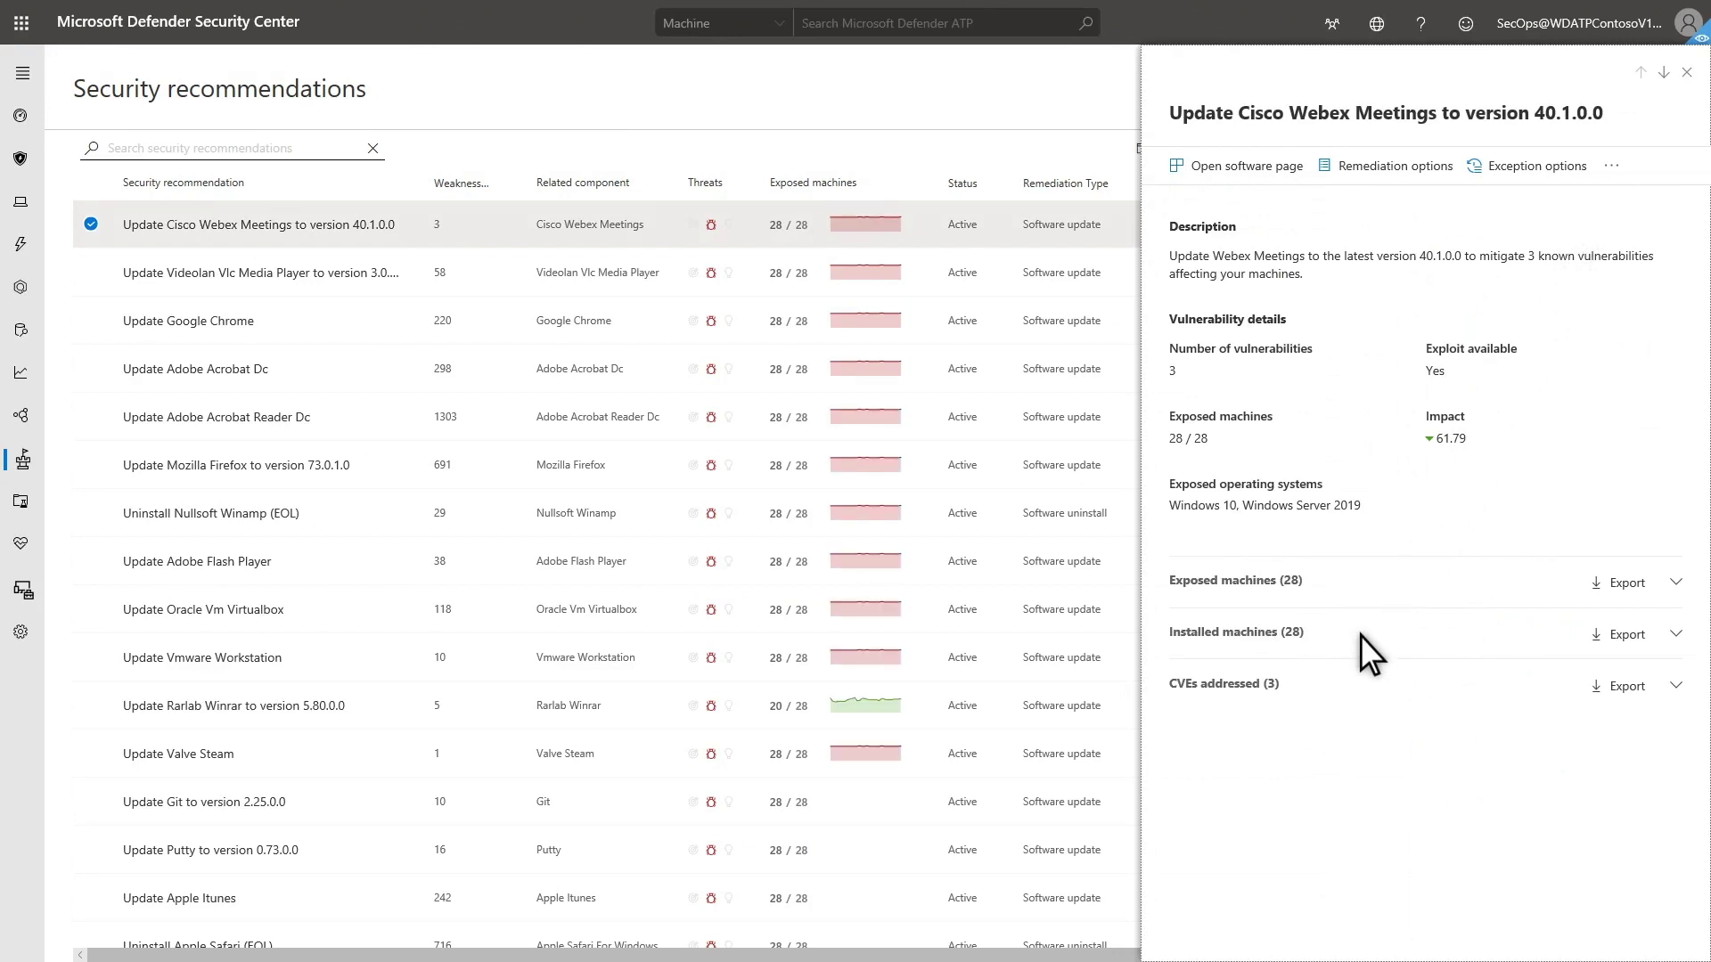
Step: Review the recommendation's addressed CVEs, 28 exposed machines, remediation and exception options, ending on its software page
click(1328, 678)
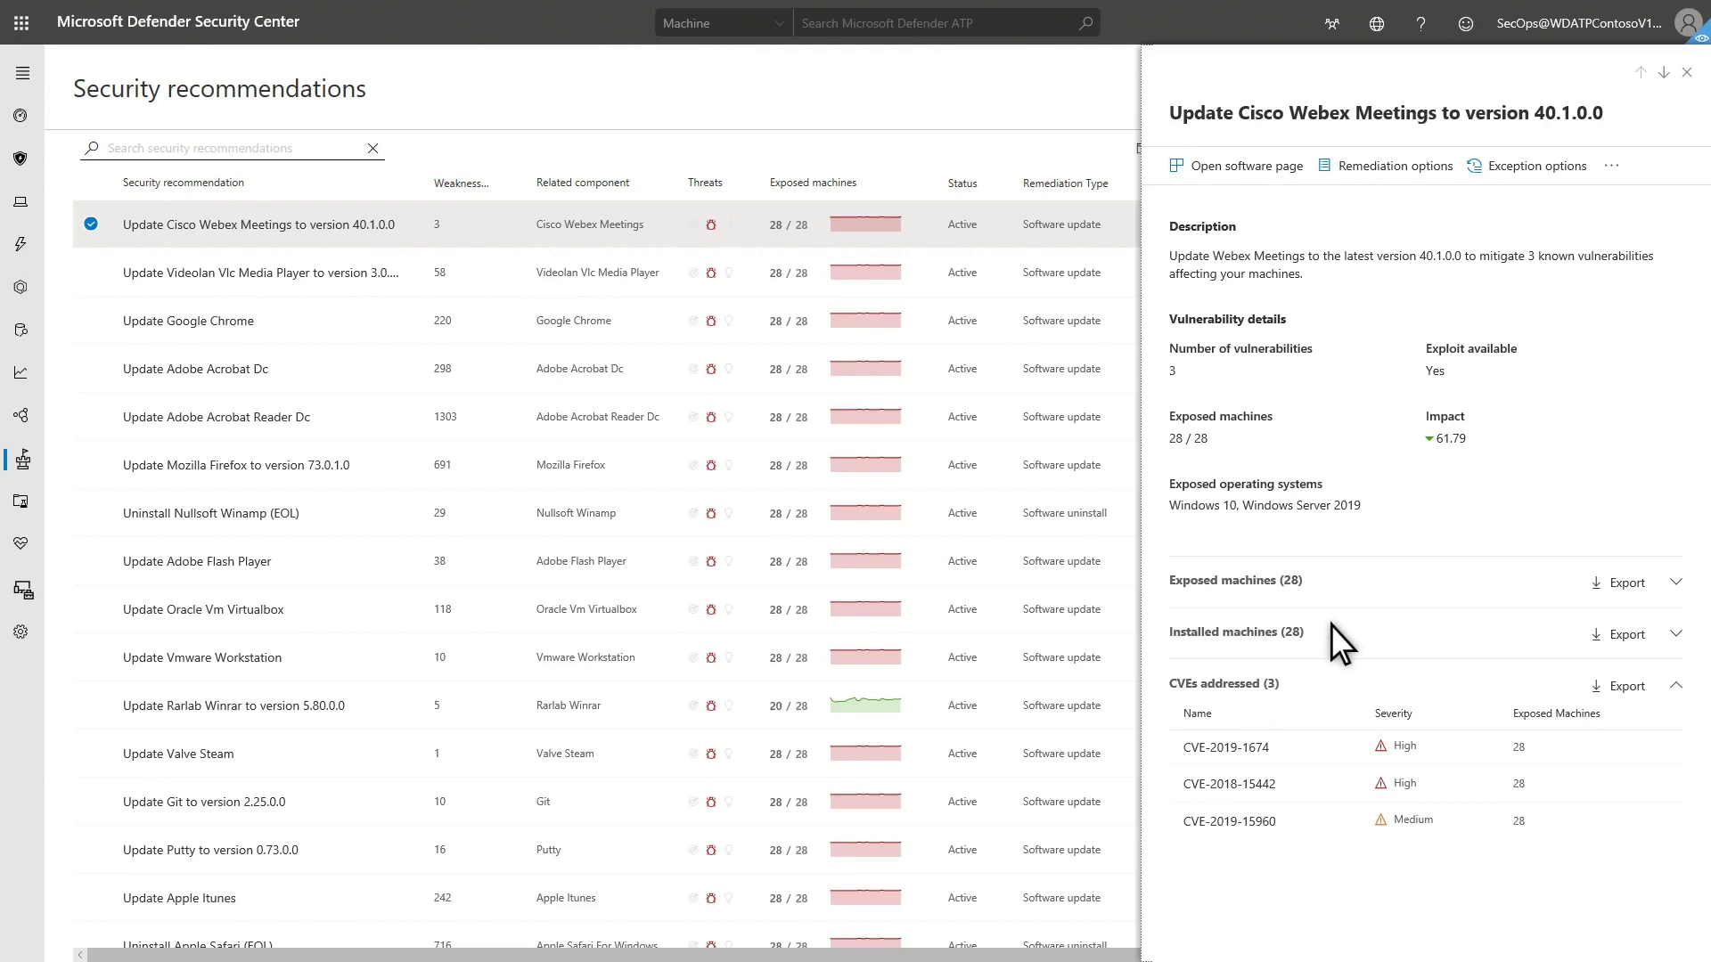
click(1339, 577)
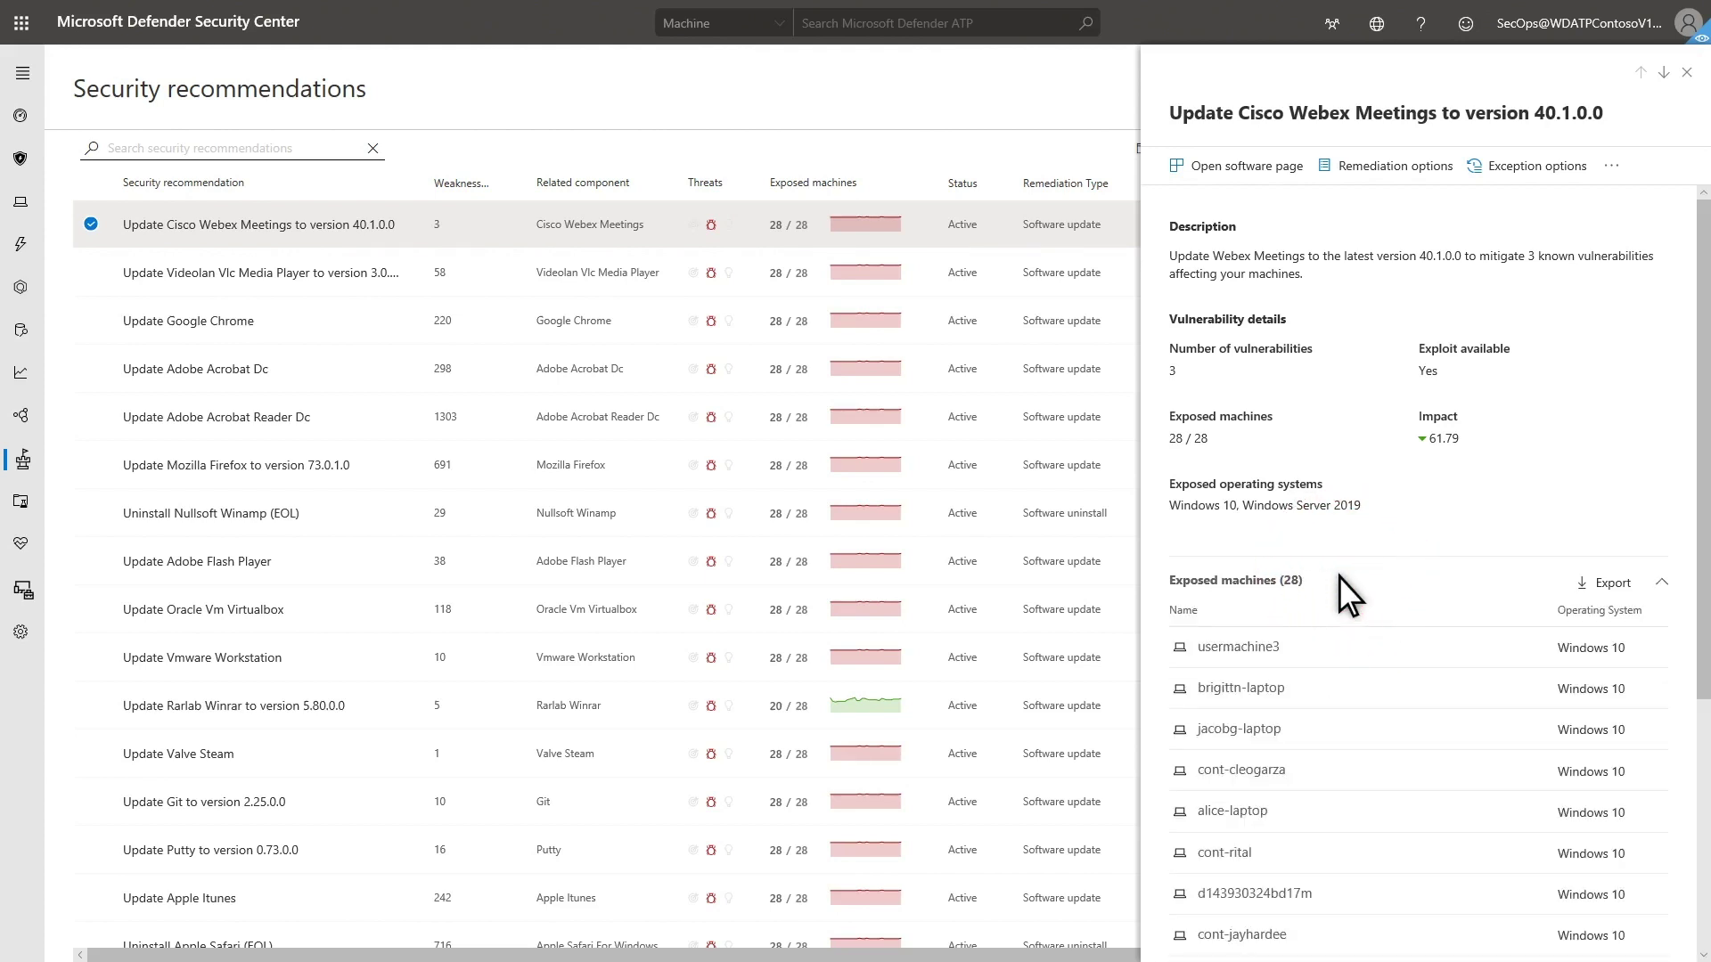
click(1394, 164)
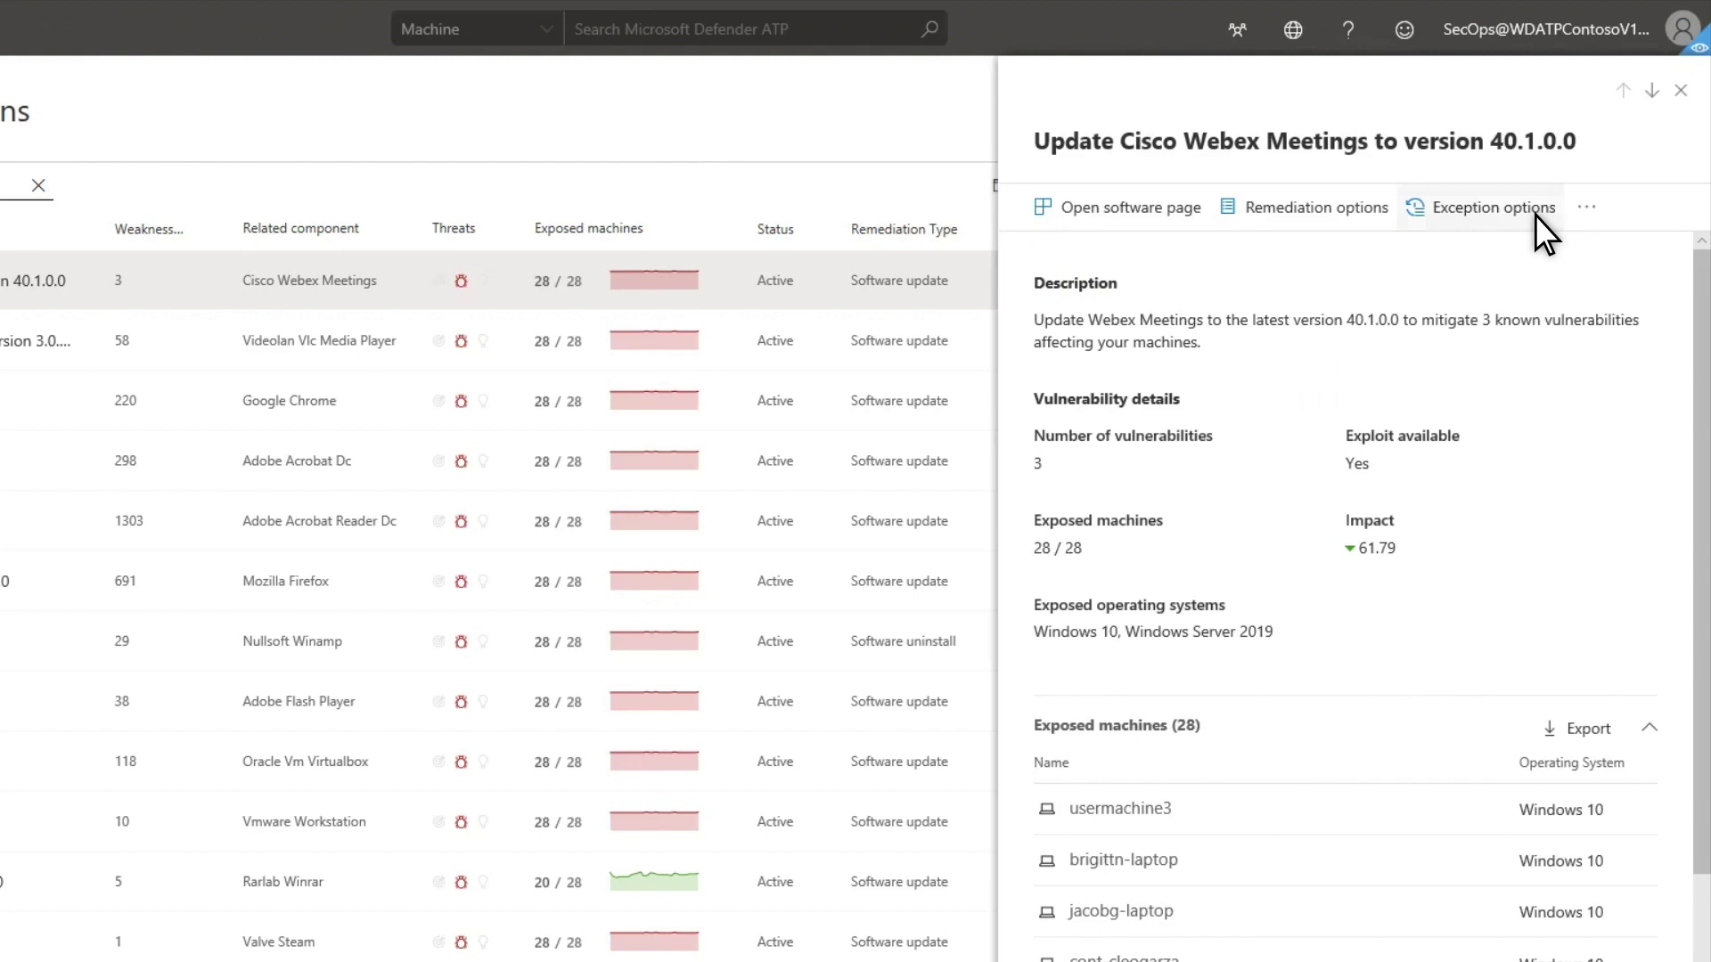
click(1536, 216)
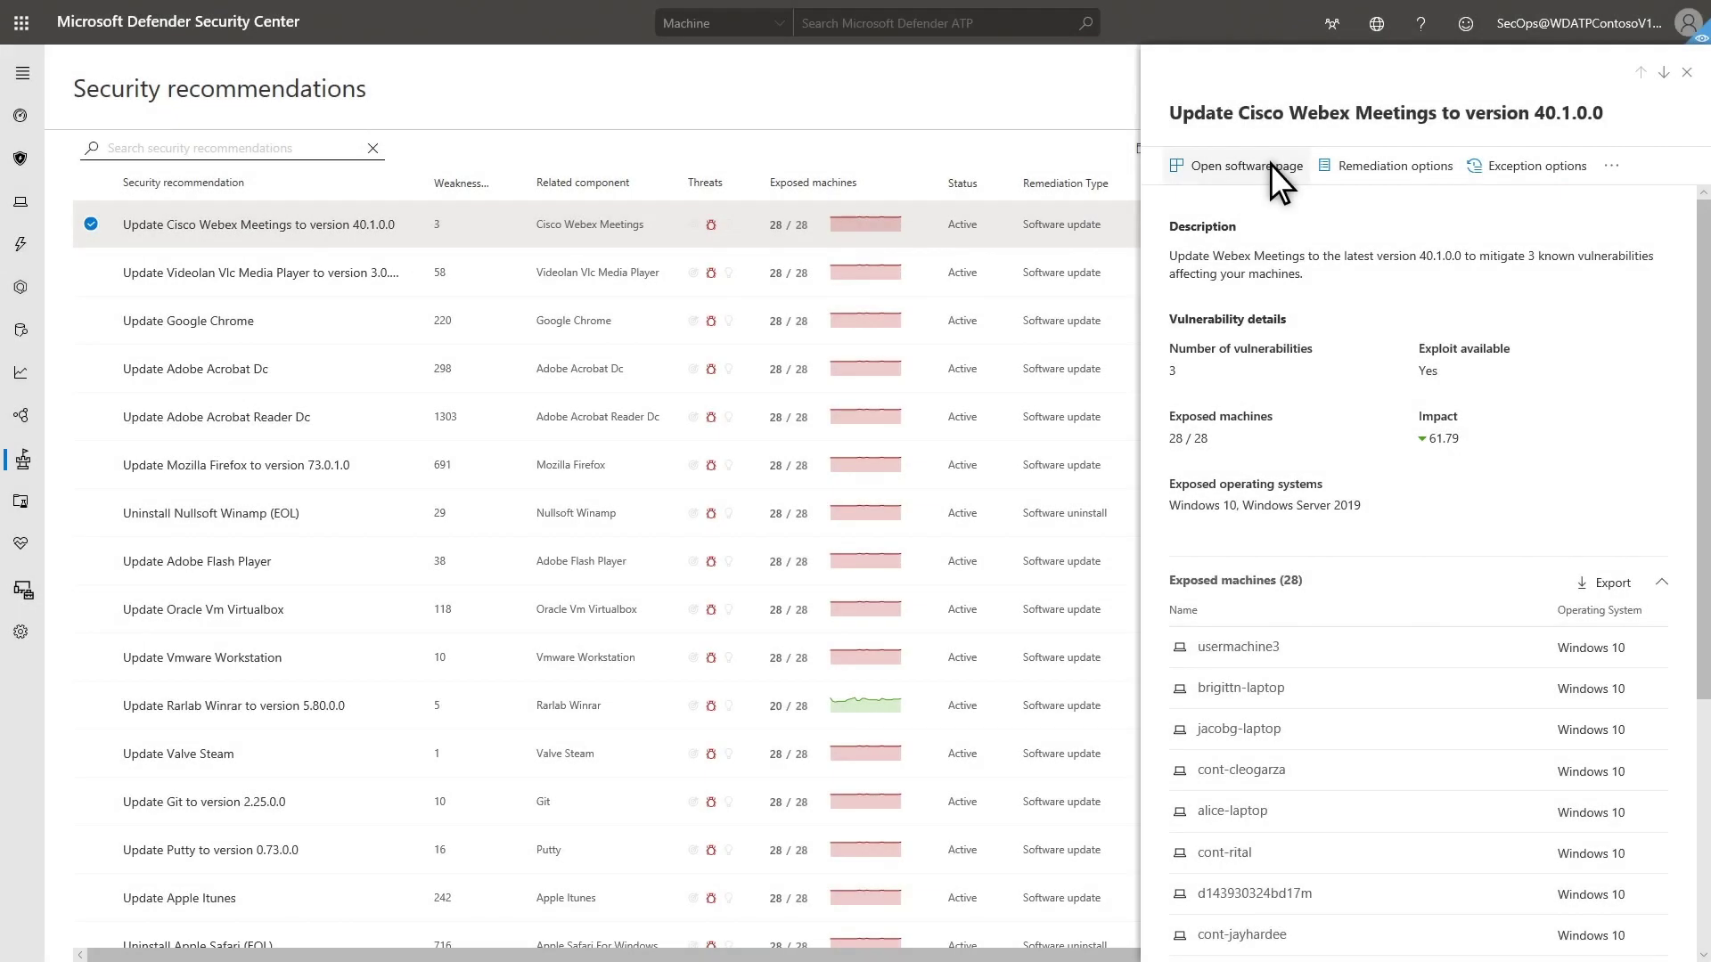
click(1272, 165)
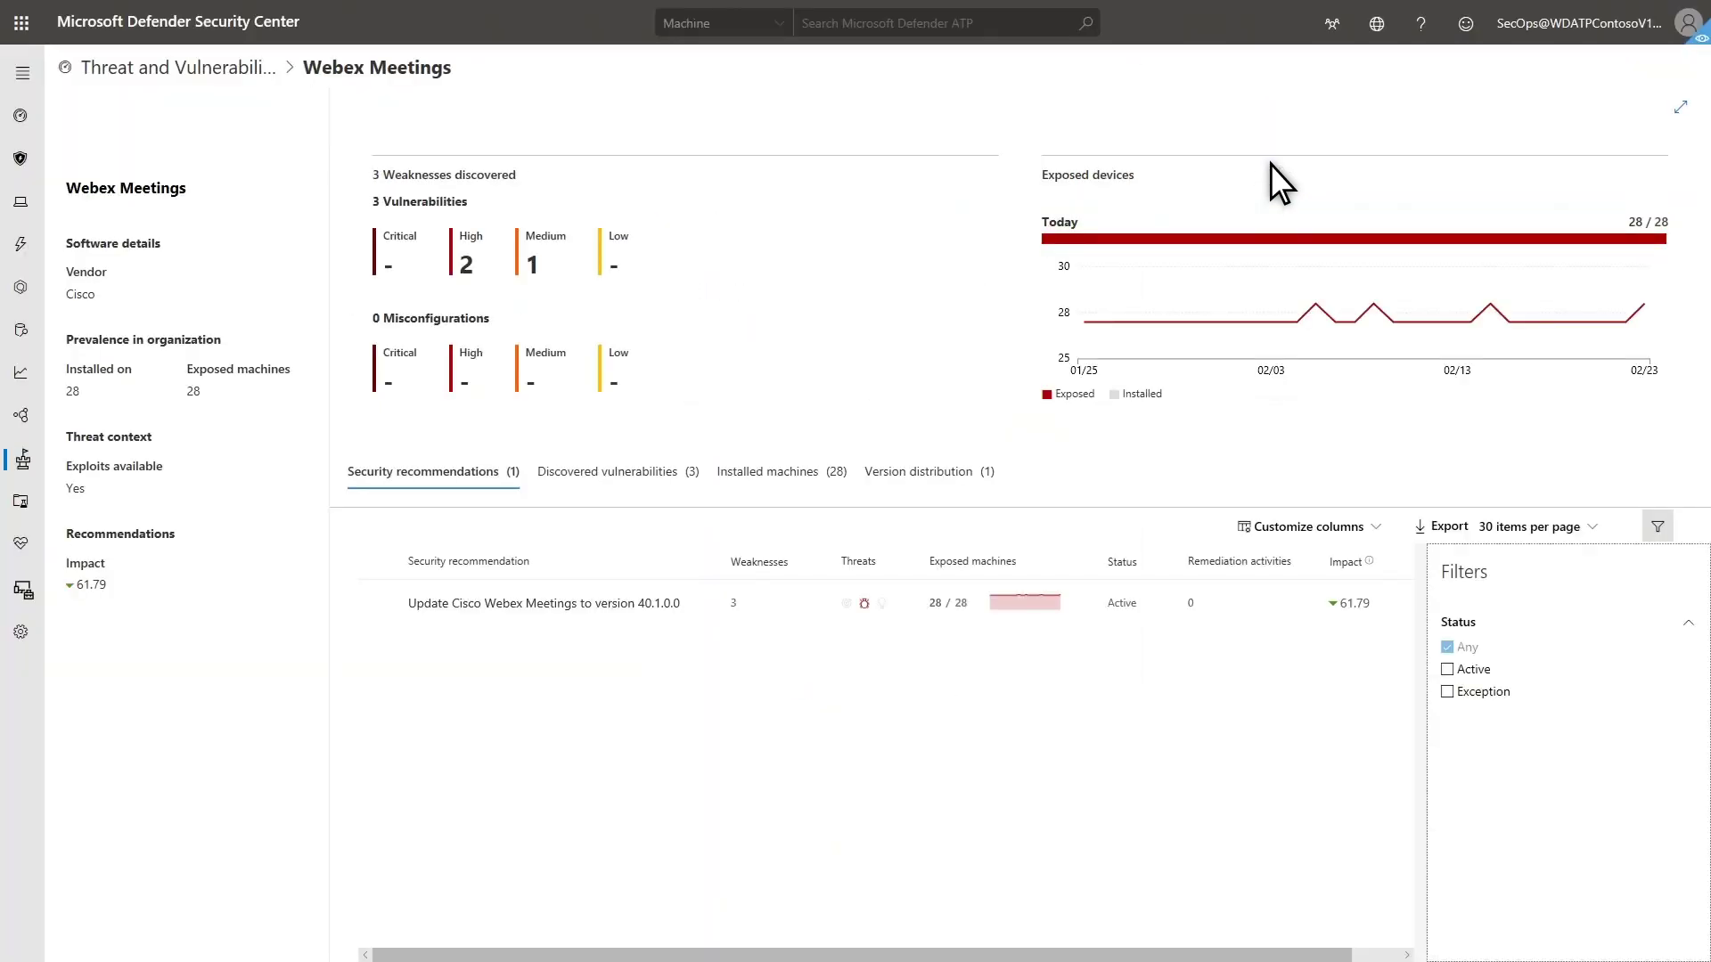
Step: Browse Webex Meetings' discovered vulnerabilities, installed machines and version distribution, then go to Remediation
click(656, 475)
click(811, 477)
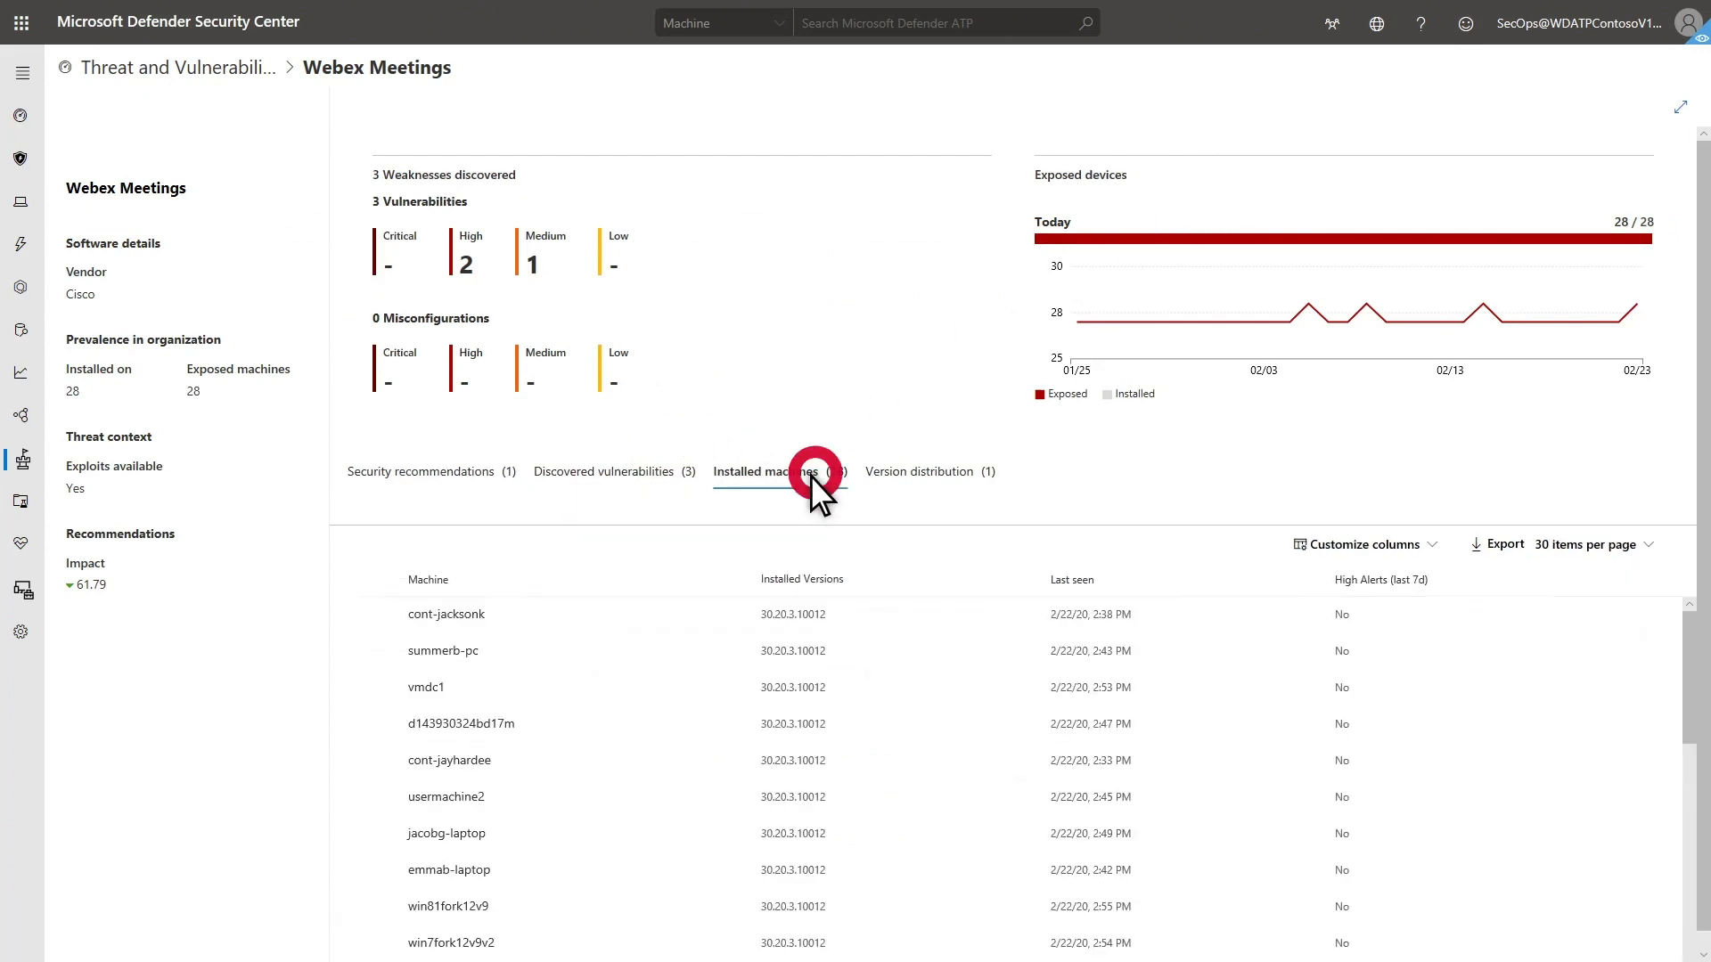
click(963, 475)
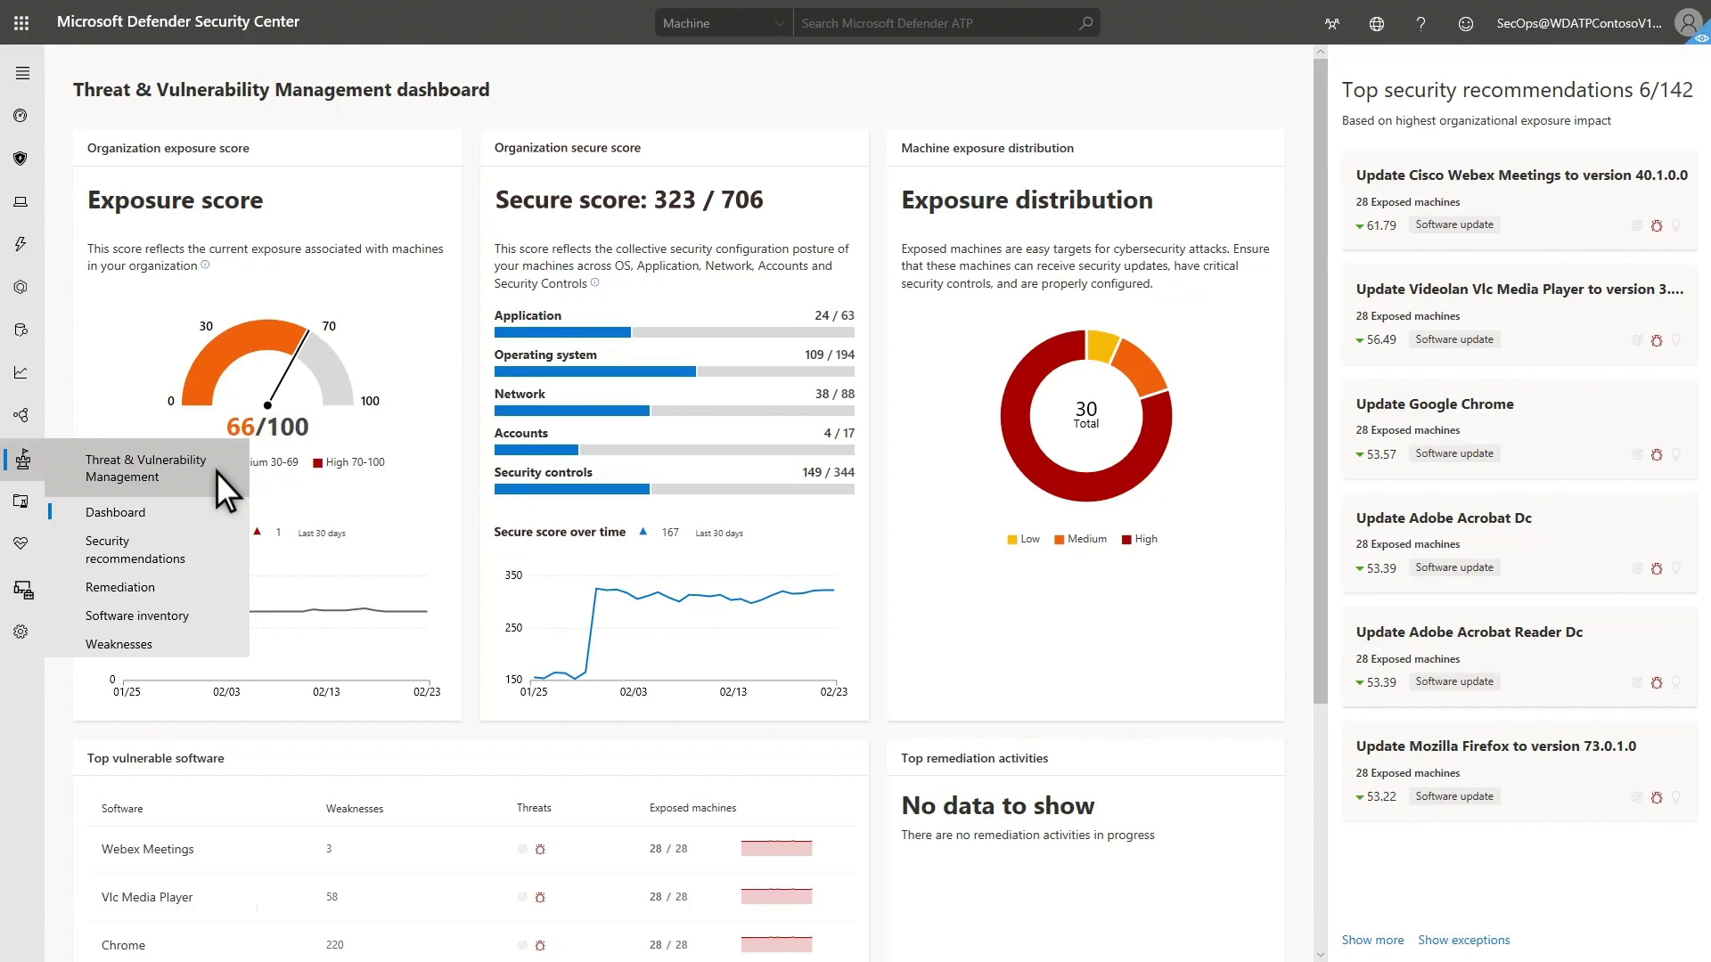
click(218, 582)
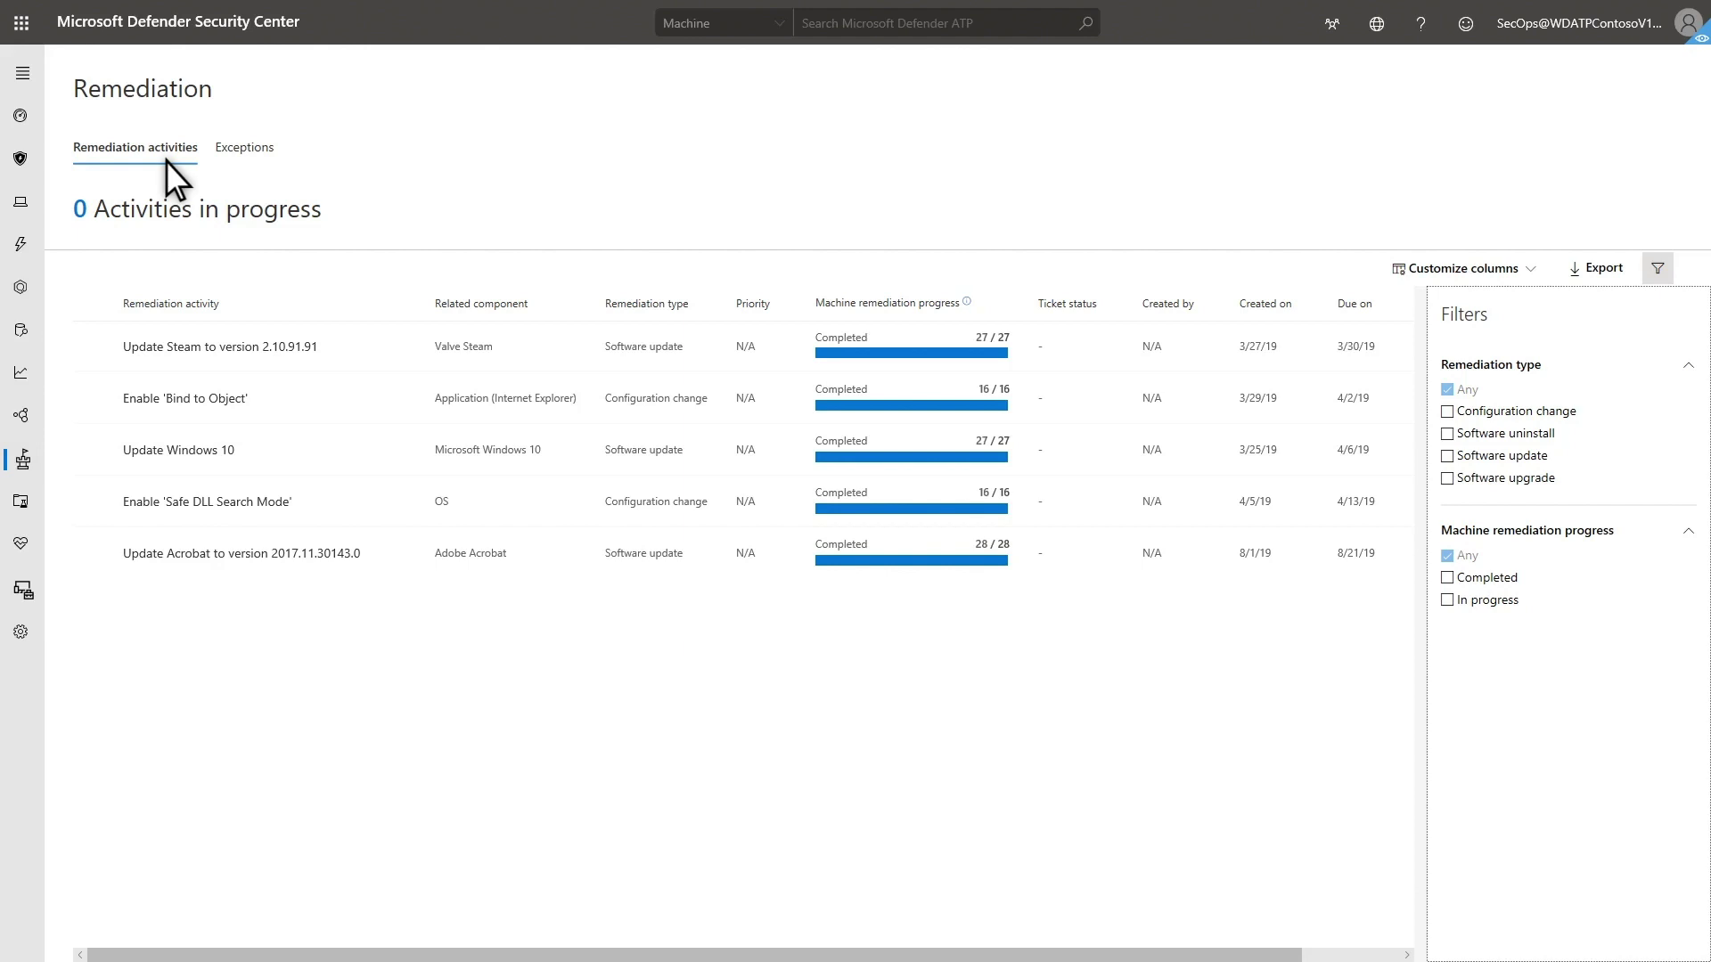
Step: Review remediation exceptions and the Update Reader exception's details
click(251, 156)
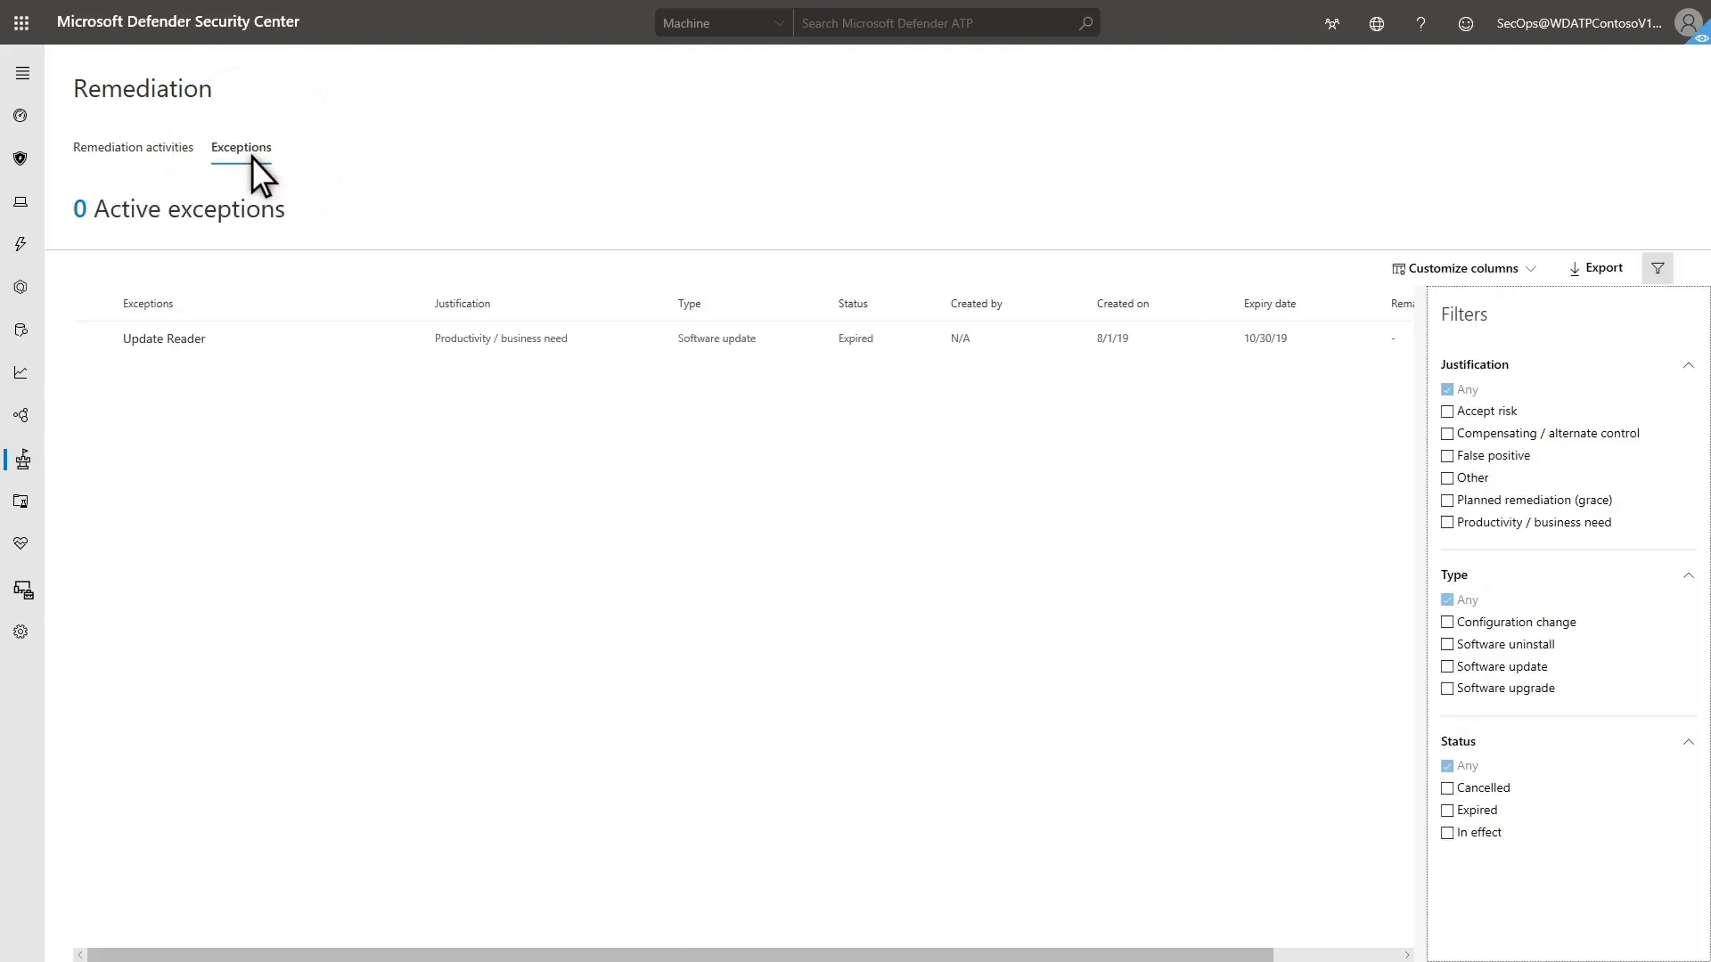
click(309, 337)
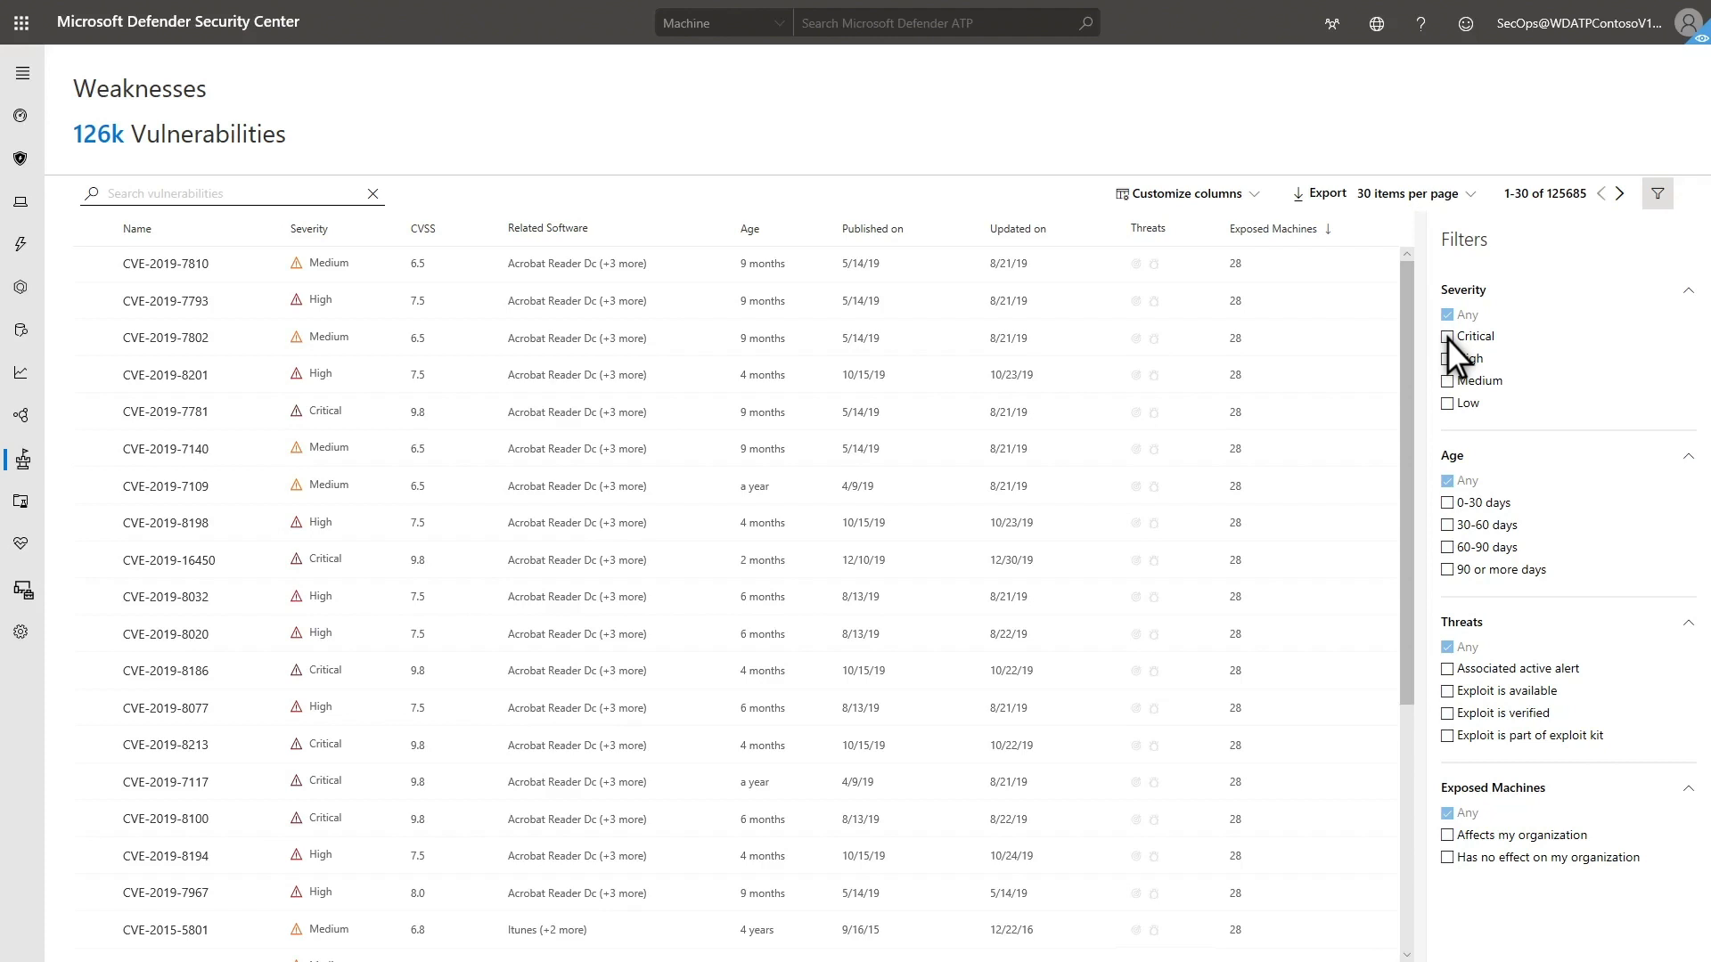
Step: Filter weaknesses to Critical, 0-30 days, affecting my organization (12 results) and view CVE-2020-3762's details
click(1447, 337)
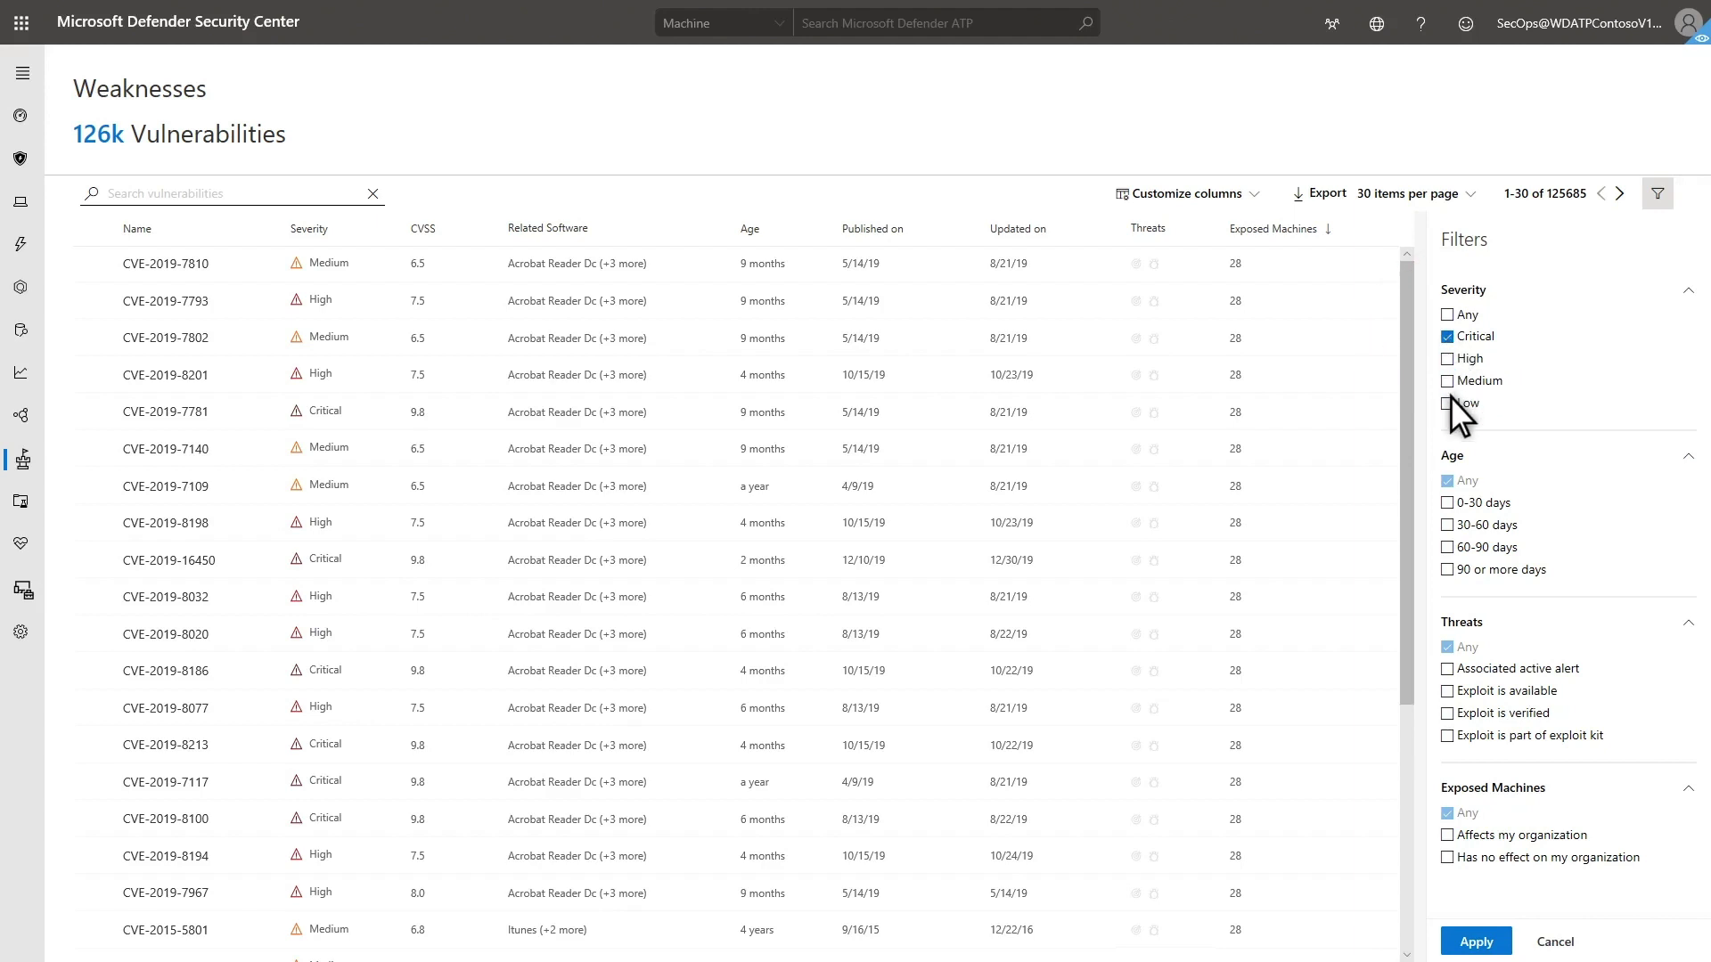
click(1447, 502)
click(1447, 834)
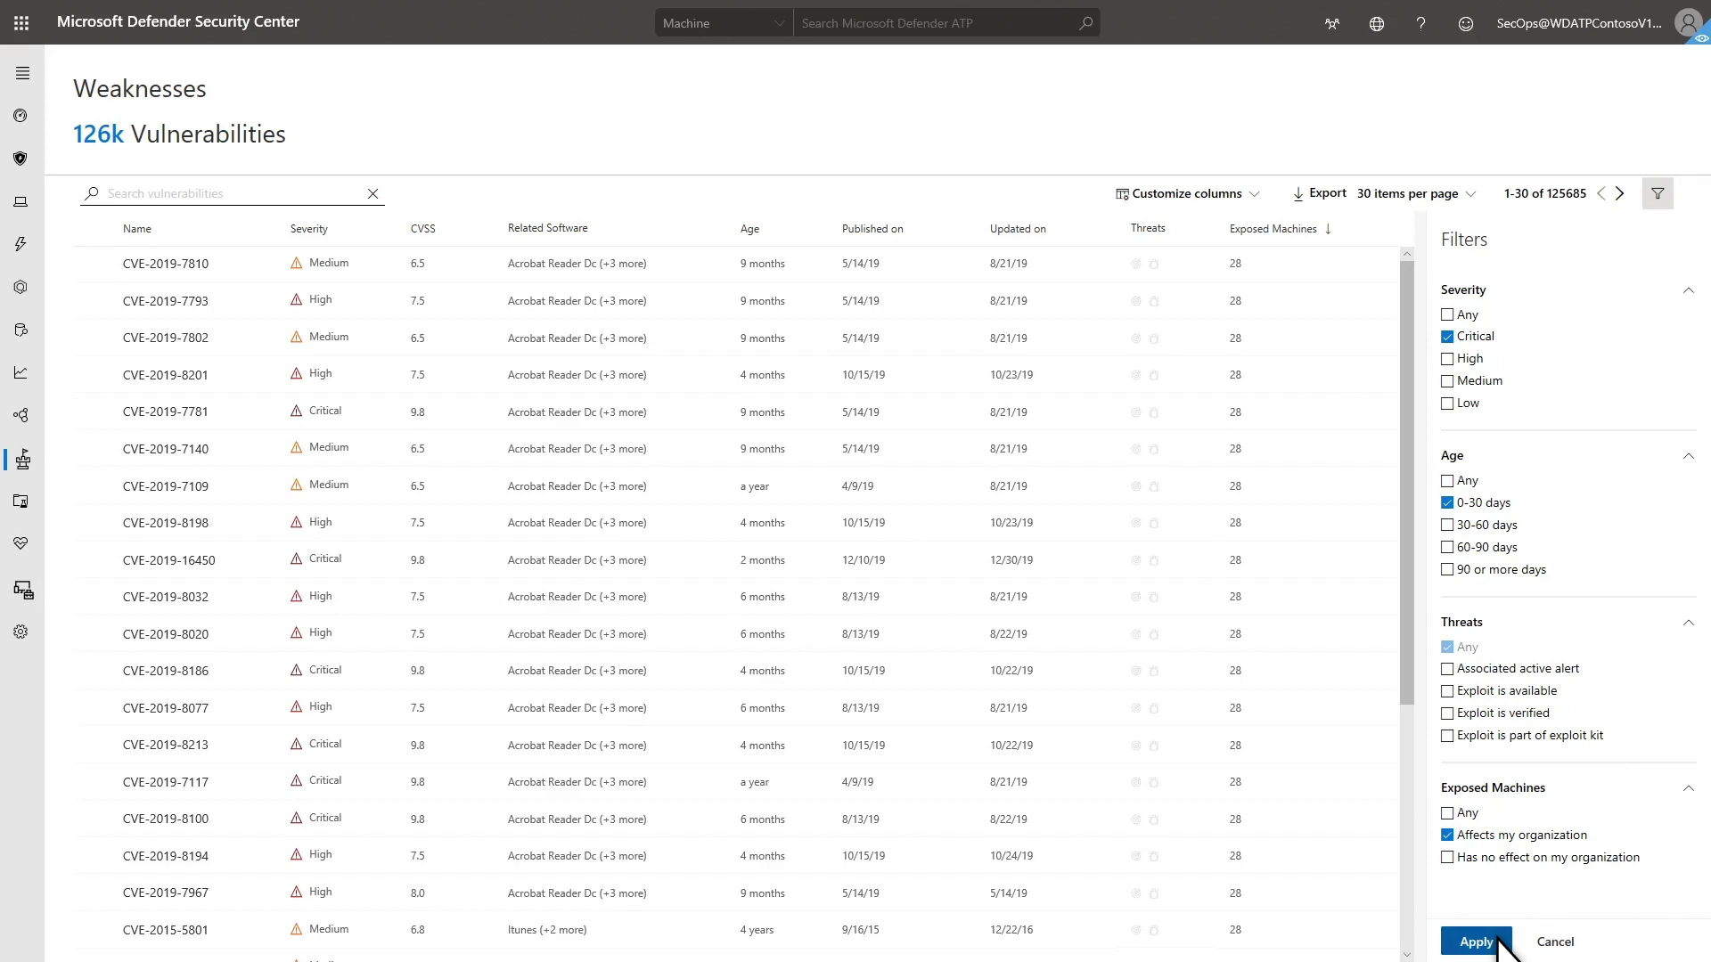
click(1477, 941)
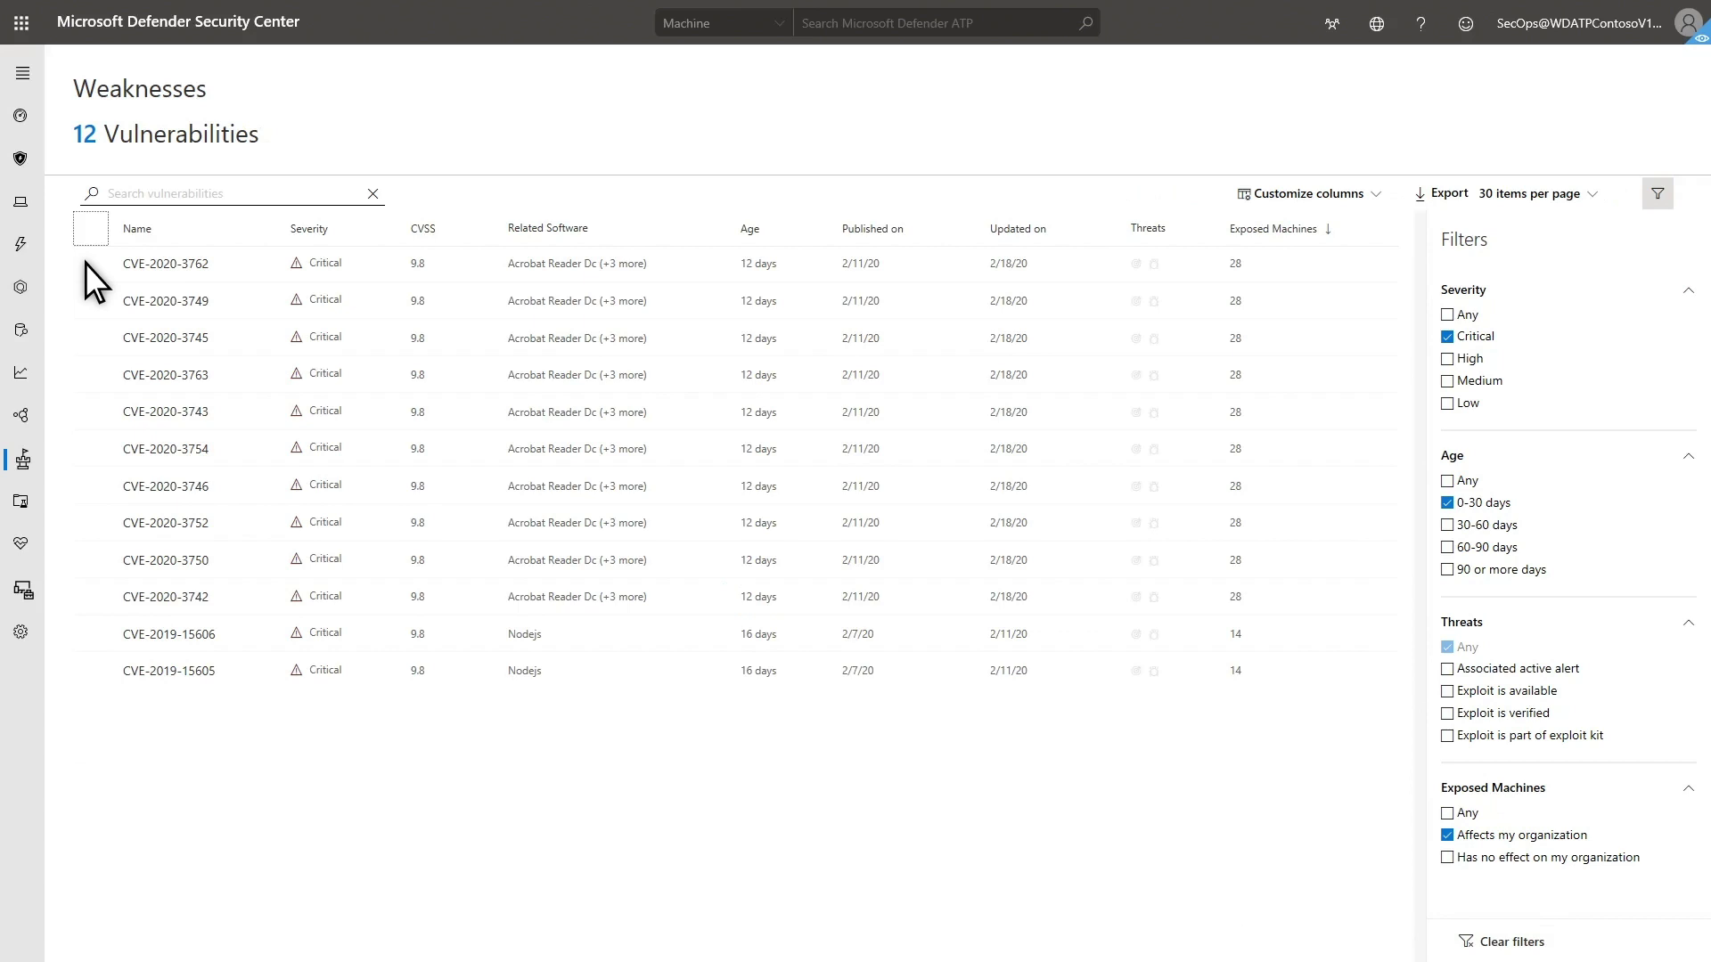
click(86, 264)
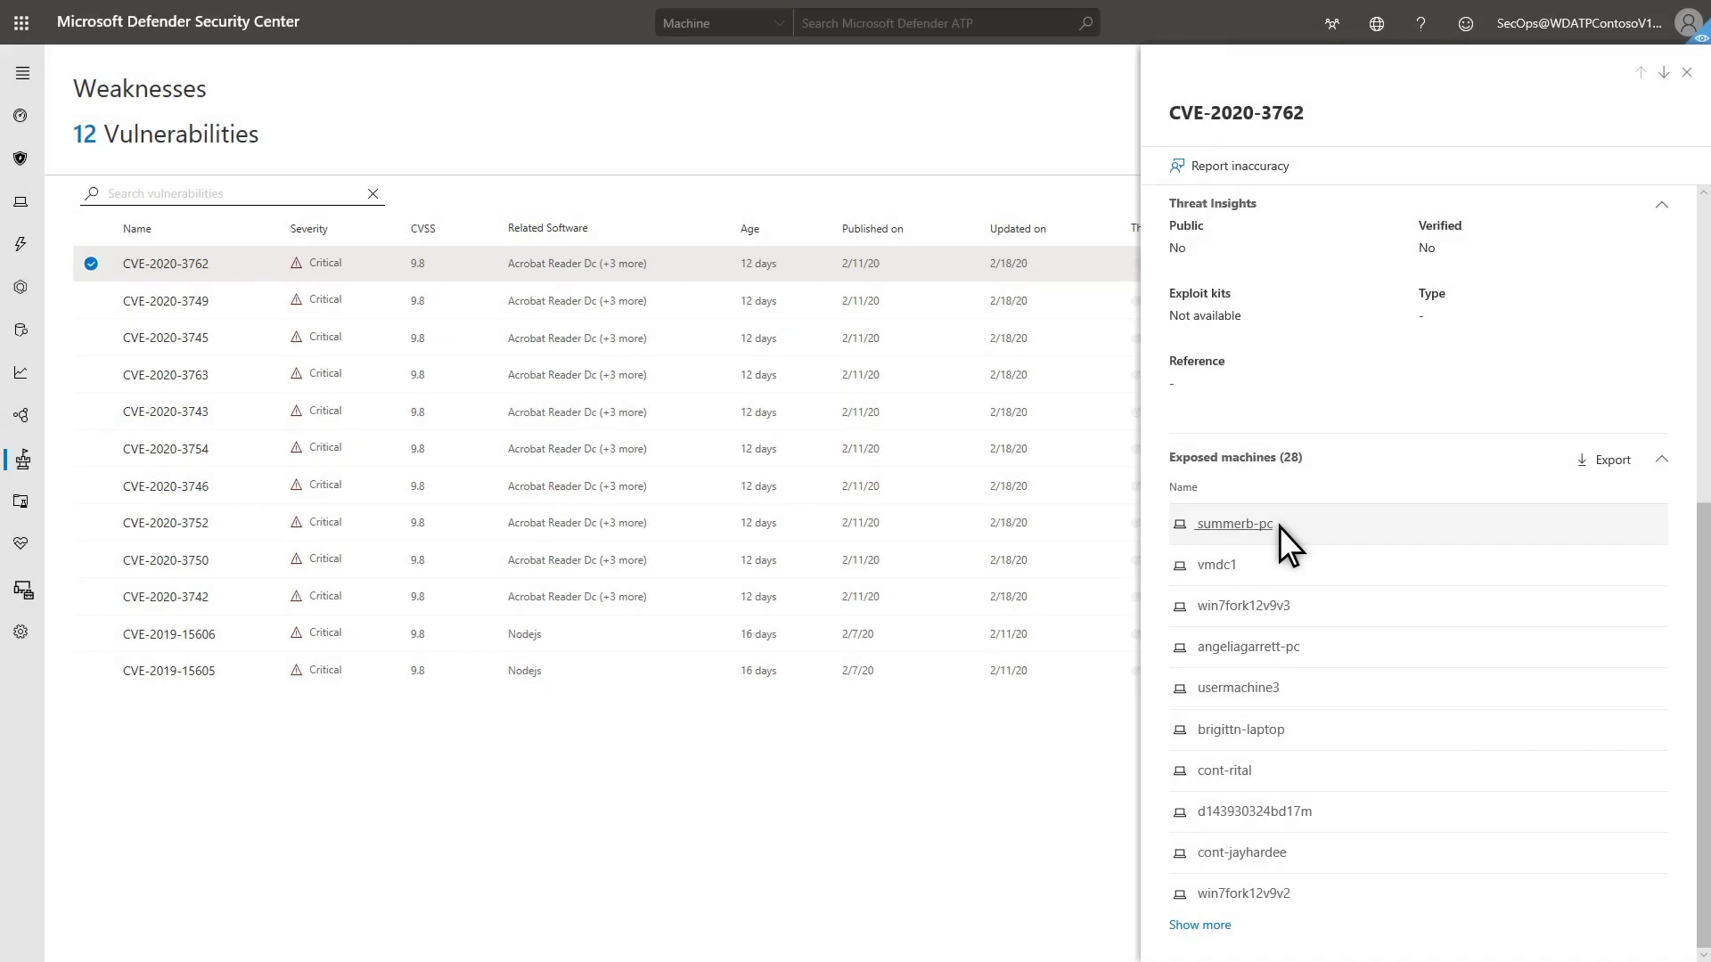
Step: Go to an exposed laptop's machine page from the CVE's exposed machines list
click(1279, 529)
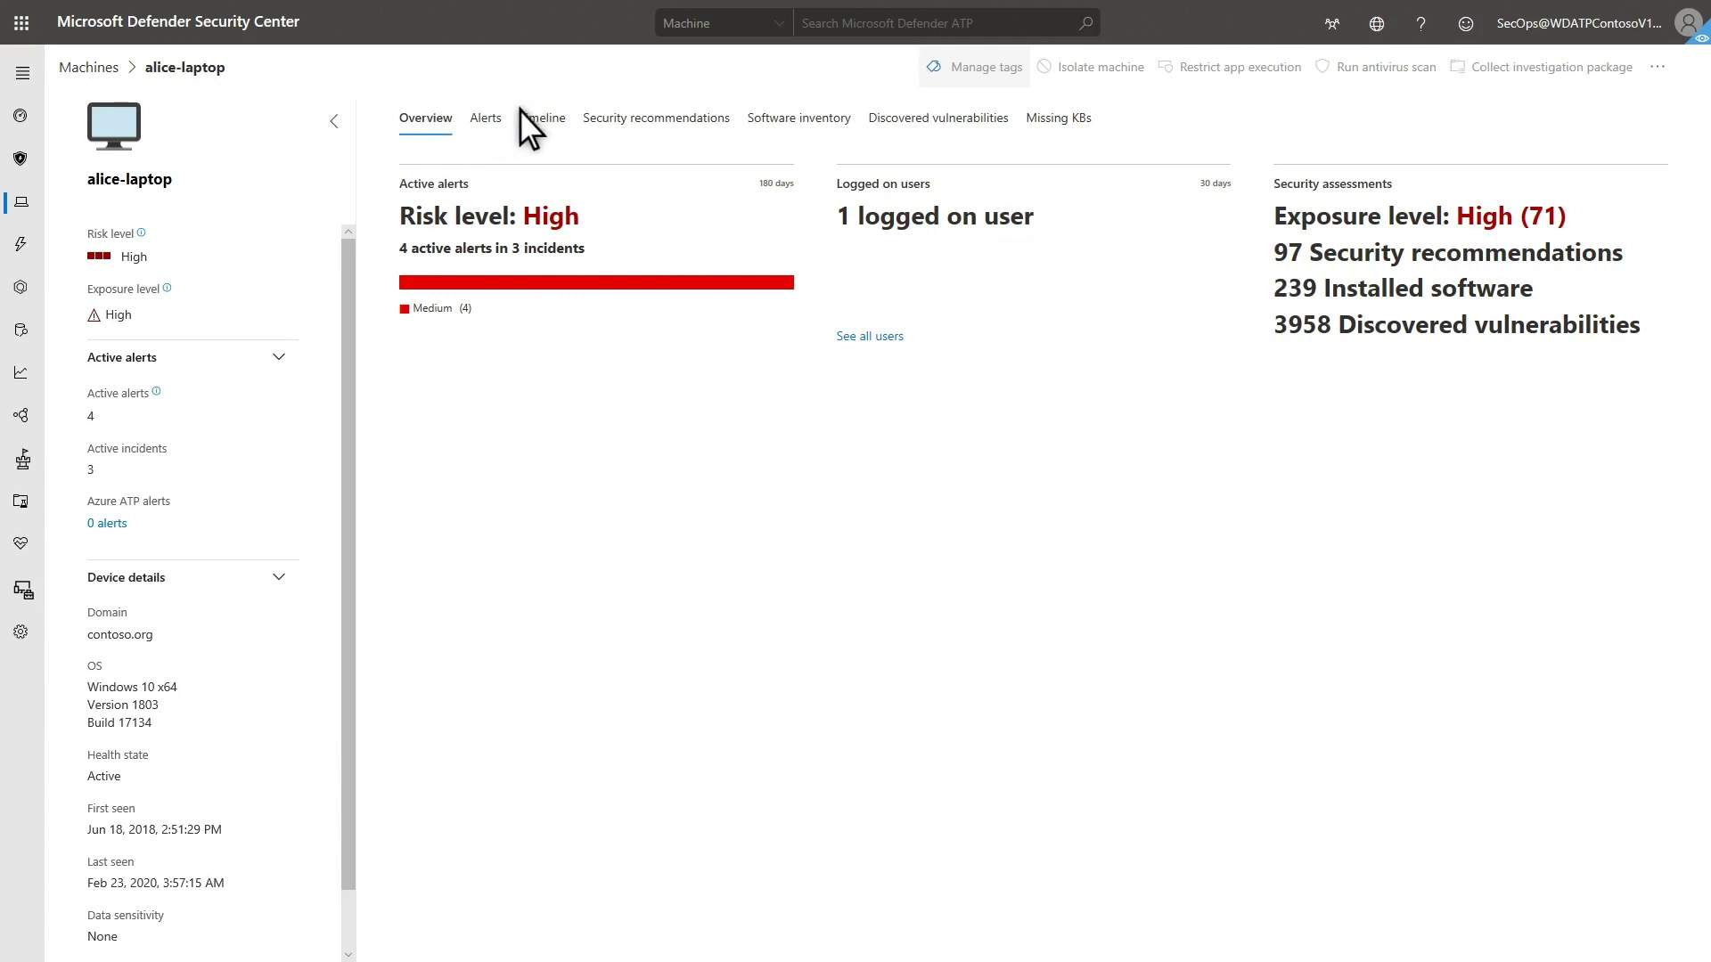
Step: View the machine's security recommendations, discovered vulnerabilities and six missing KBs
click(683, 116)
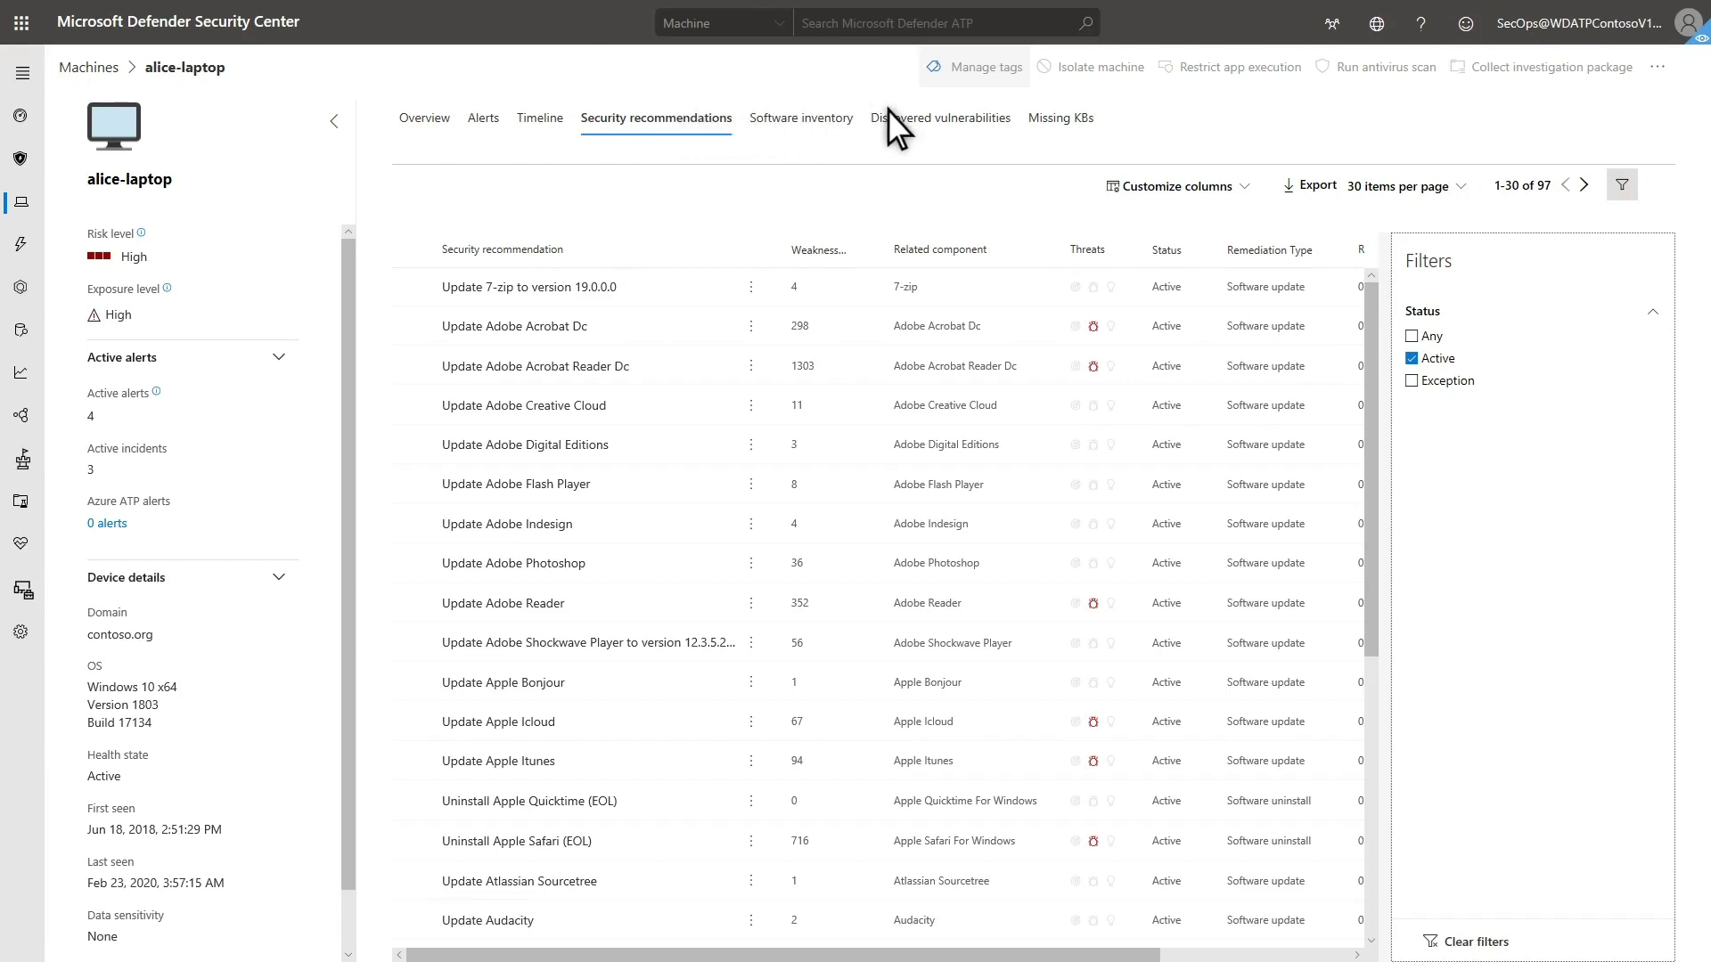
click(959, 119)
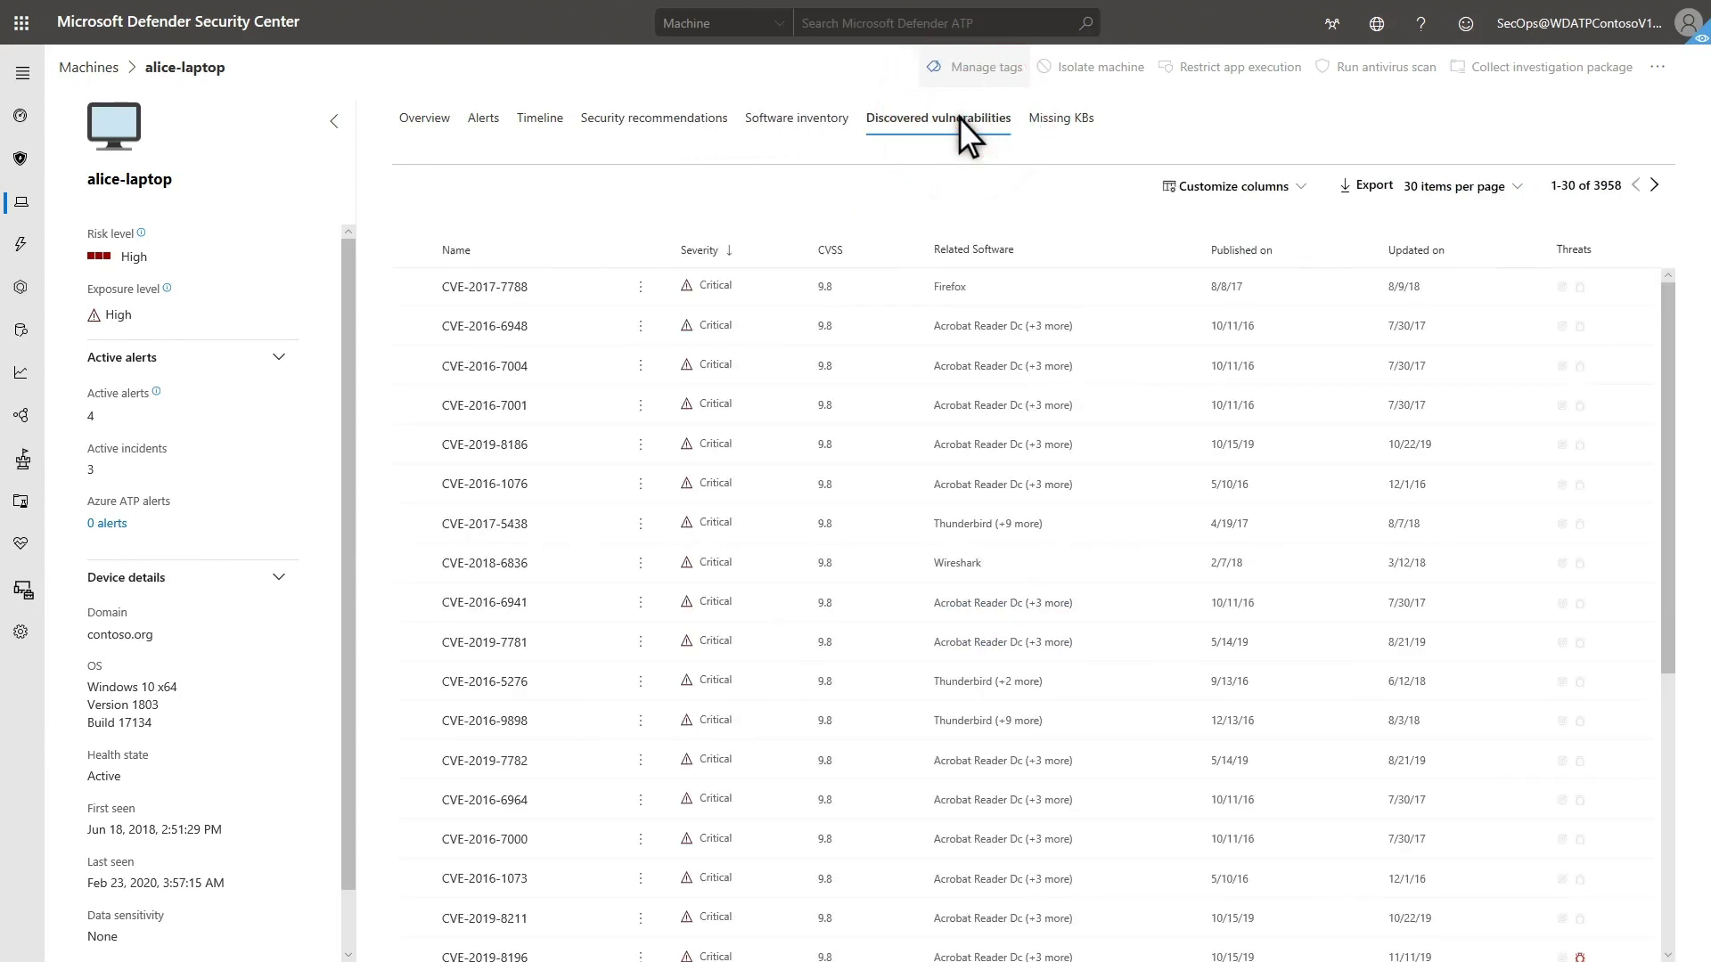
click(1066, 120)
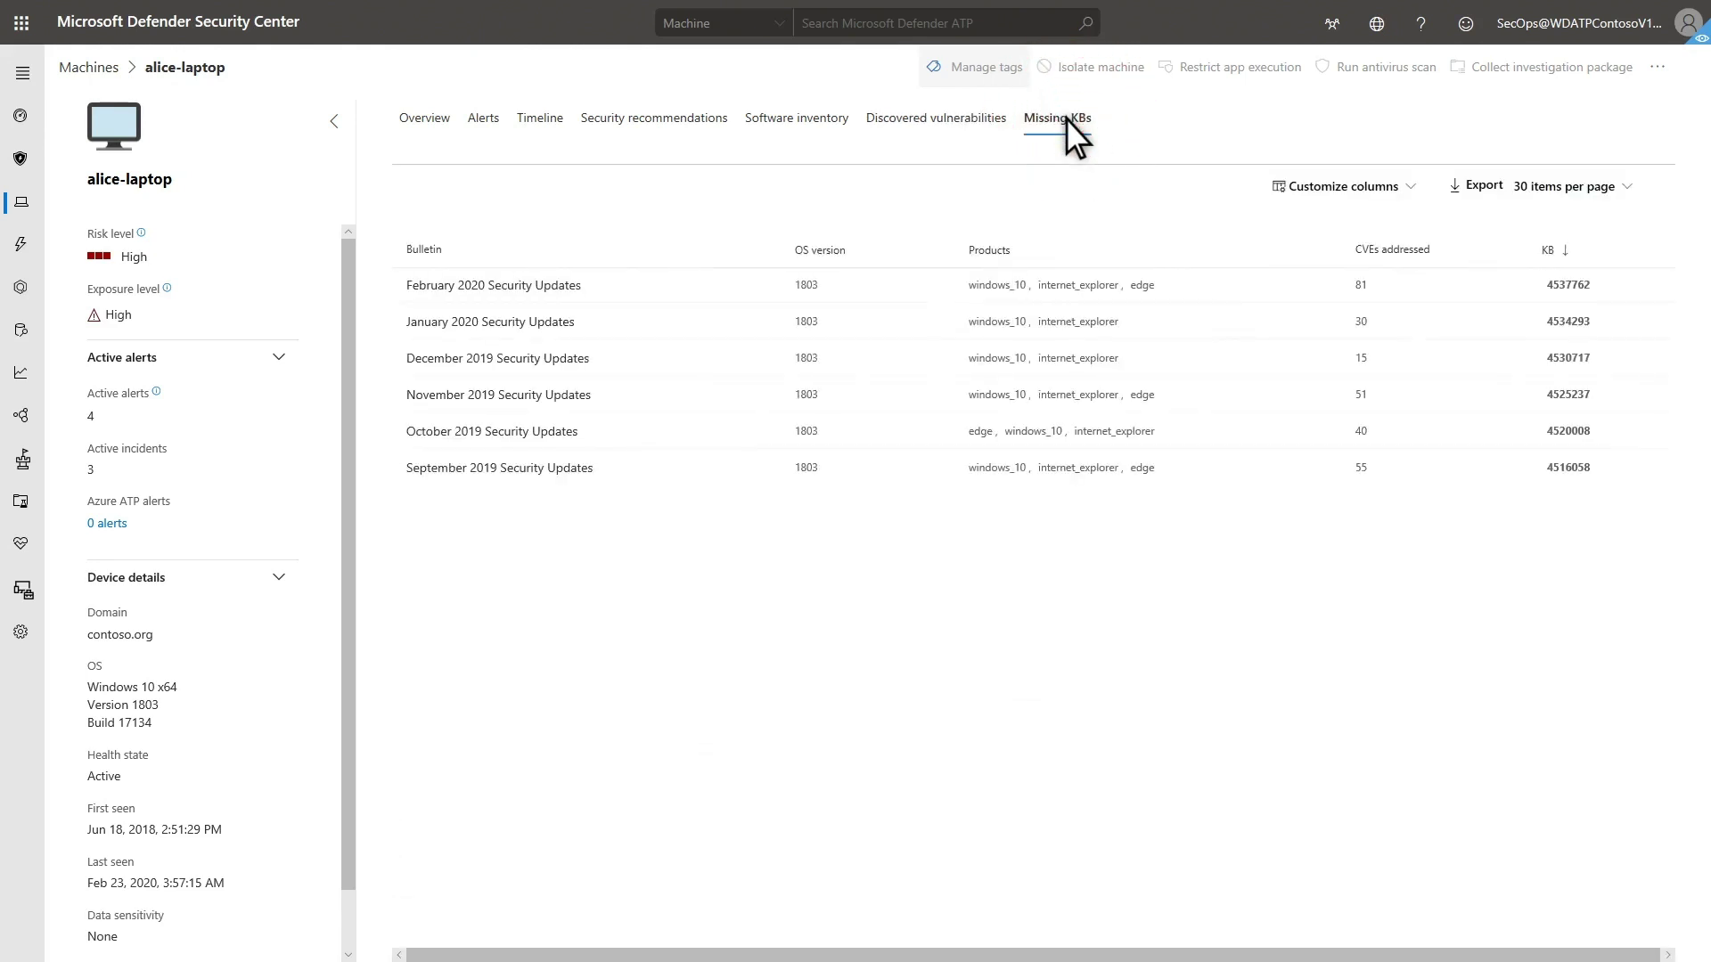